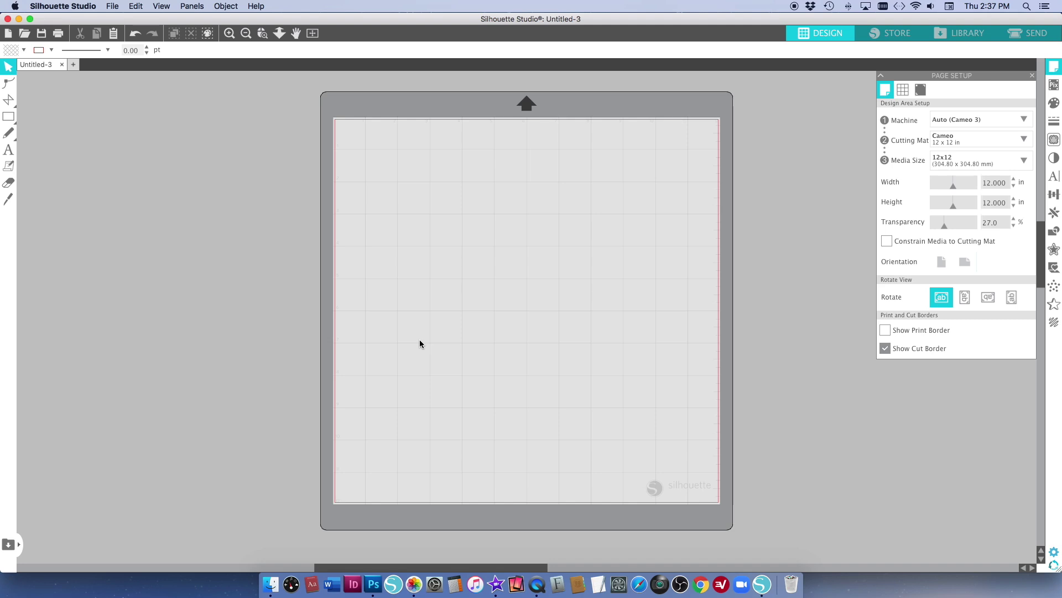
From the CTK 2020 August LC PNG folder in Finder, place the LC 9B-01.png card in the Silhouette Studio document
left_click(270, 584)
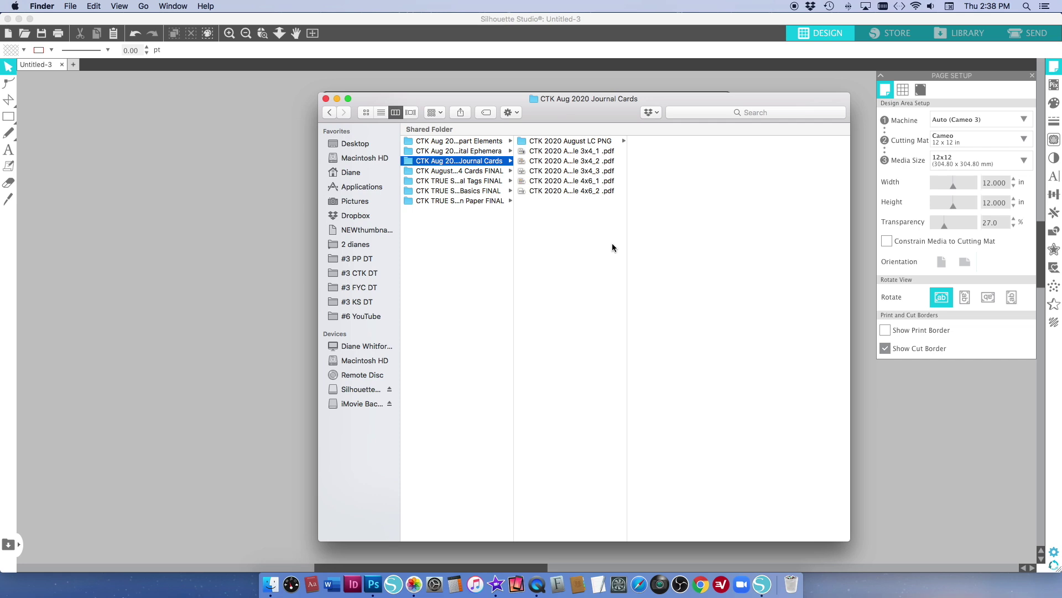
left_click(592, 141)
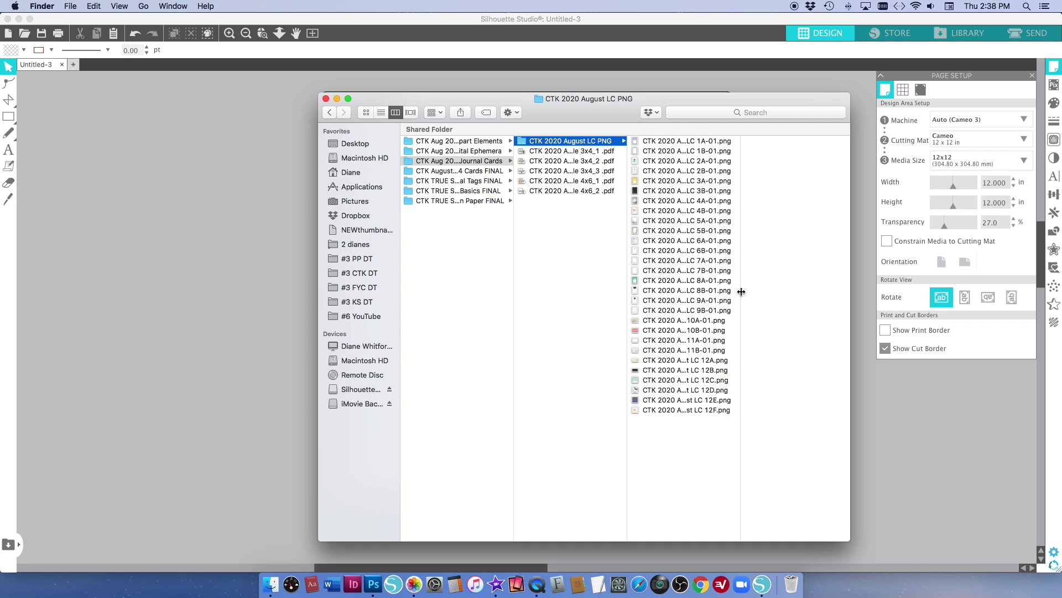
left_click(697, 310)
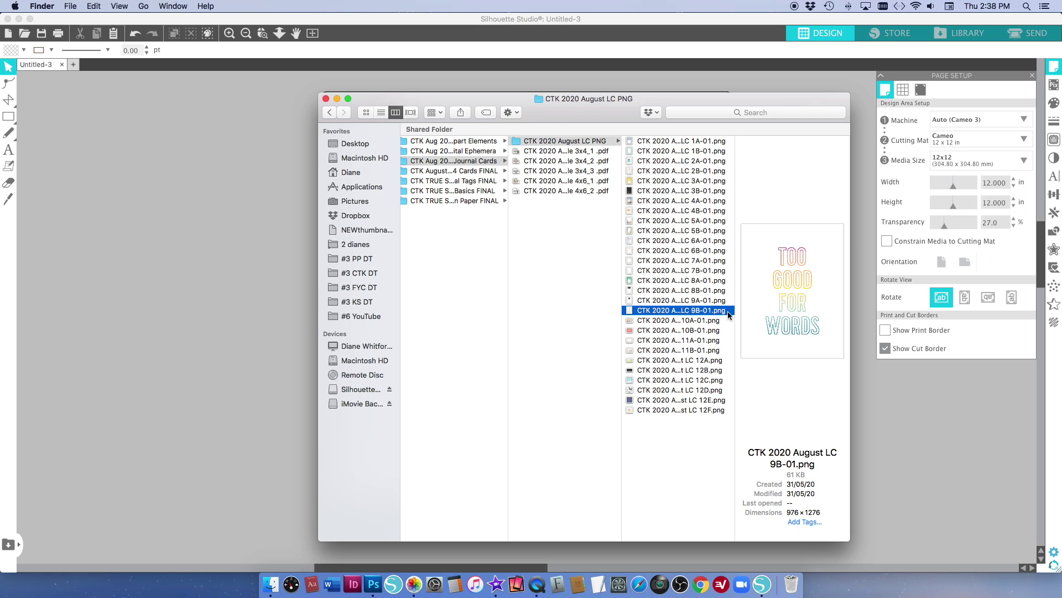
left_click_drag(704, 311, 239, 268)
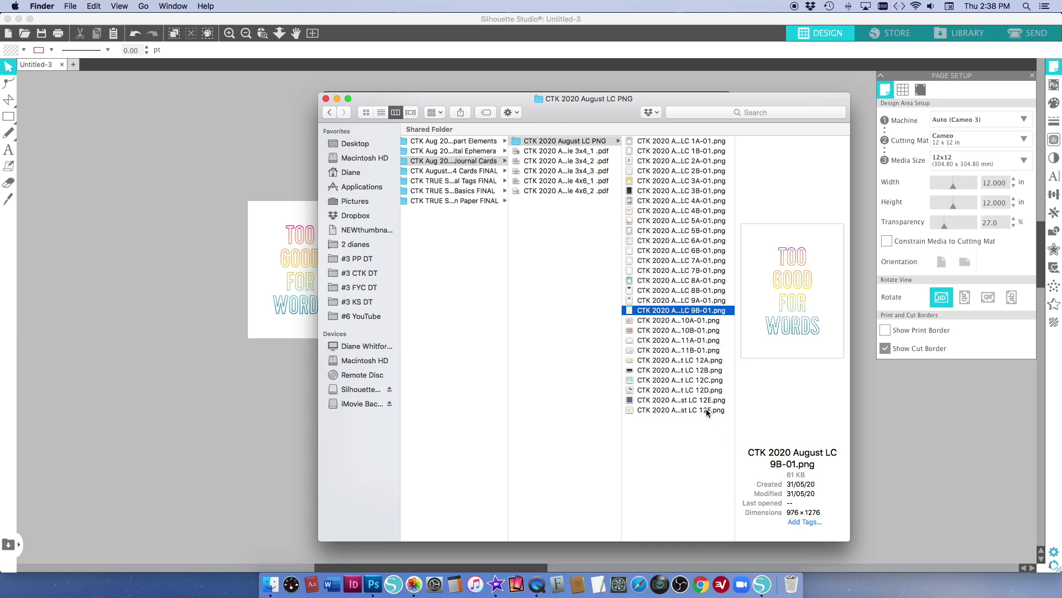
Add the LC 11A-01.png grid card from the same folder and return to Silhouette Studio
left_click(650, 341)
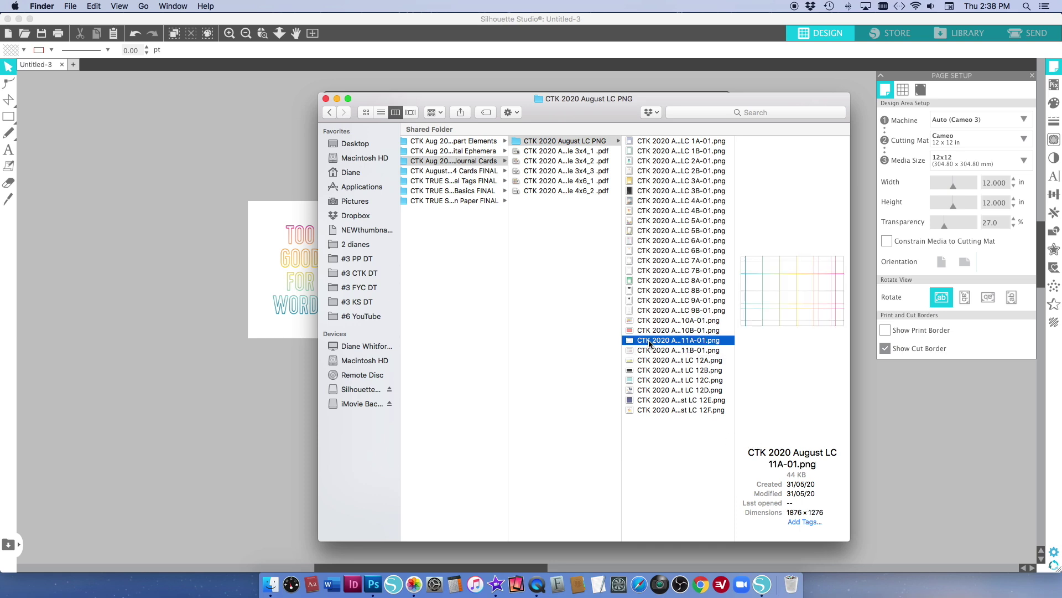
left_click_drag(655, 341, 238, 364)
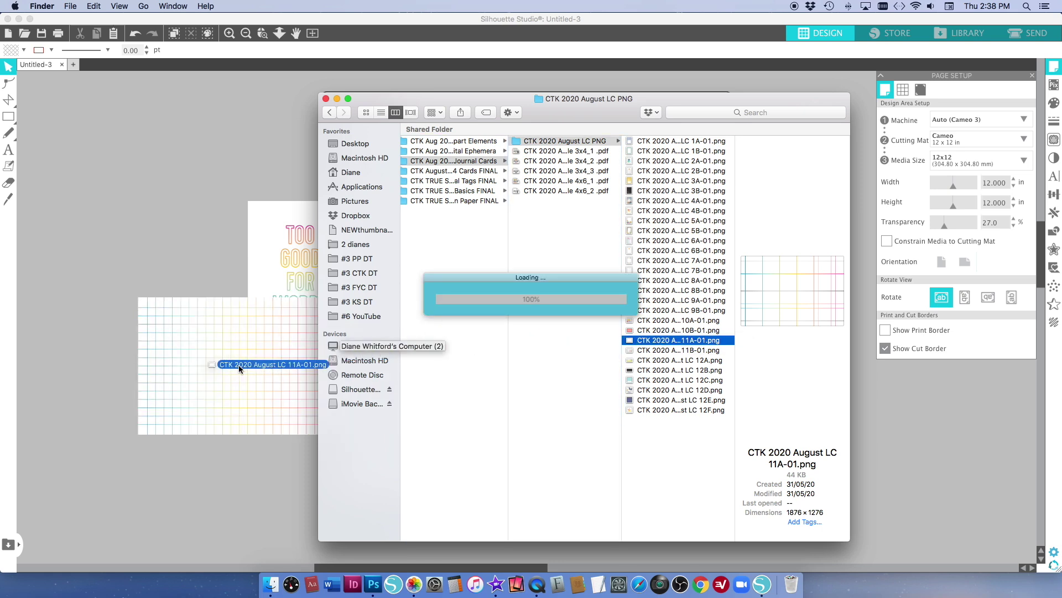
left_click(204, 243)
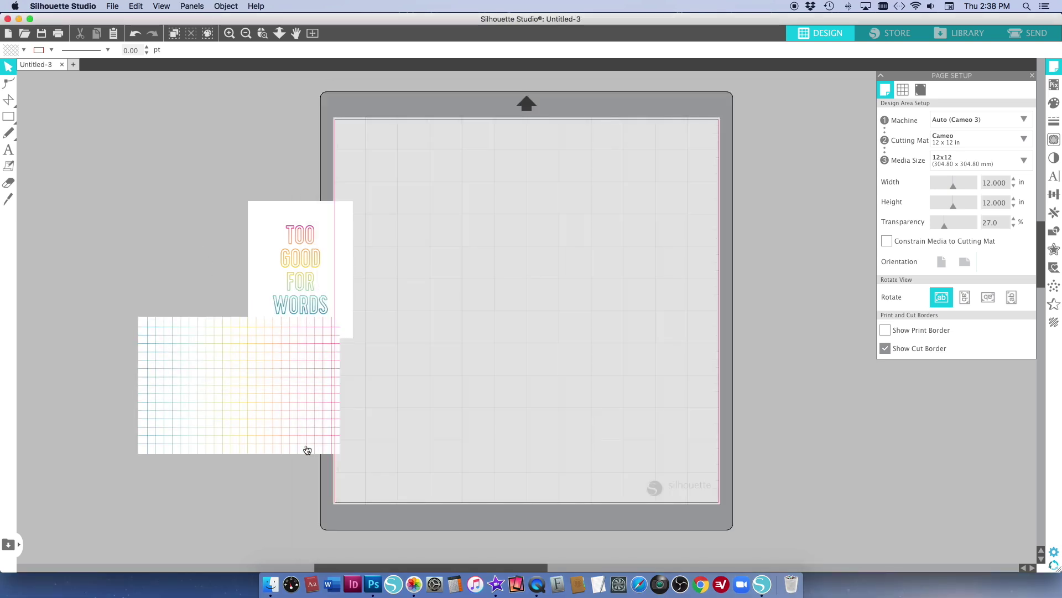
Move both cards onto the mat with the quote card beside the grid card, and rotate the grid card 90° to portrait
left_click_drag(339, 400, 520, 324)
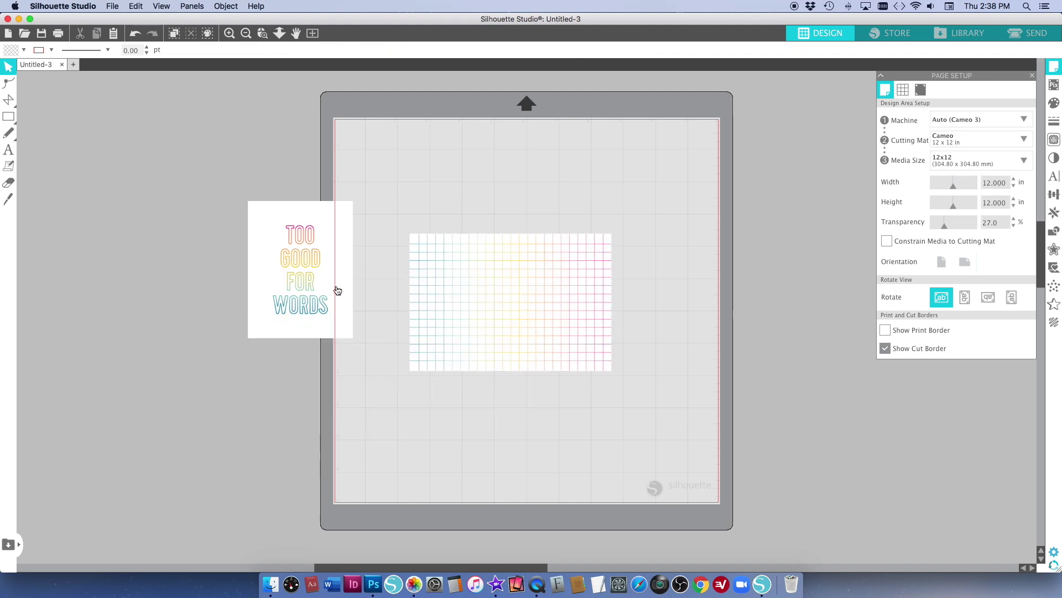
left_click_drag(316, 279, 374, 301)
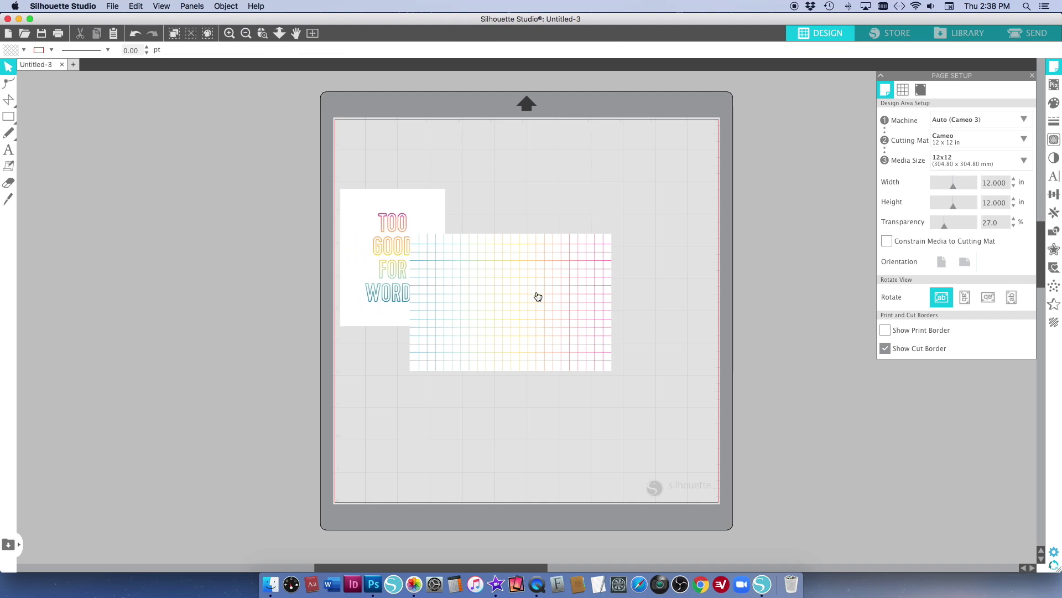
left_click_drag(537, 297, 568, 275)
left_click_drag(565, 183, 438, 285)
left_click(675, 306)
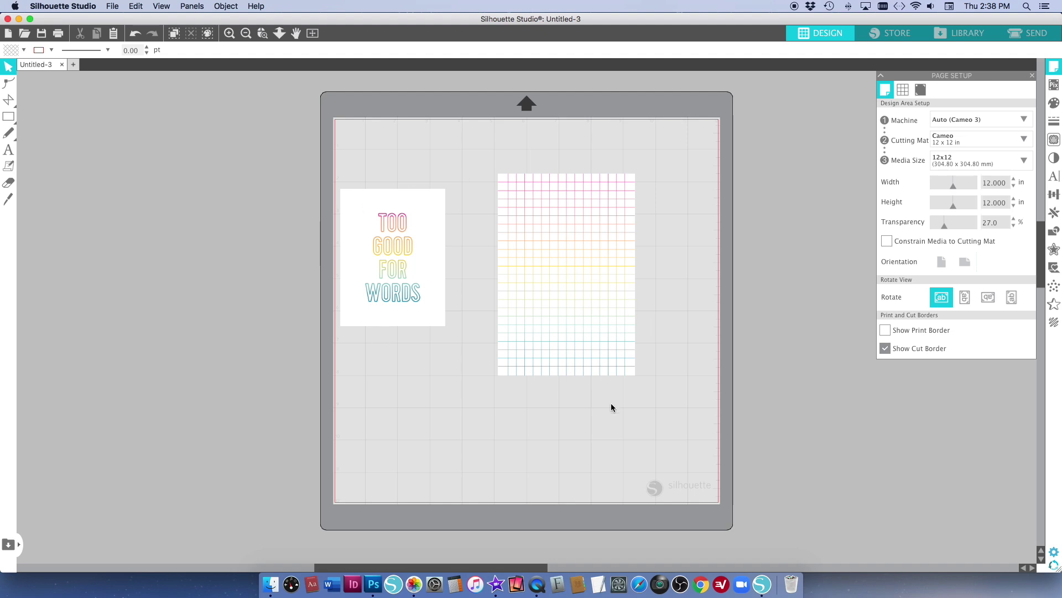
Enlarge the grid card proportionally by setting its width value to 8.249 in
left_click(549, 276)
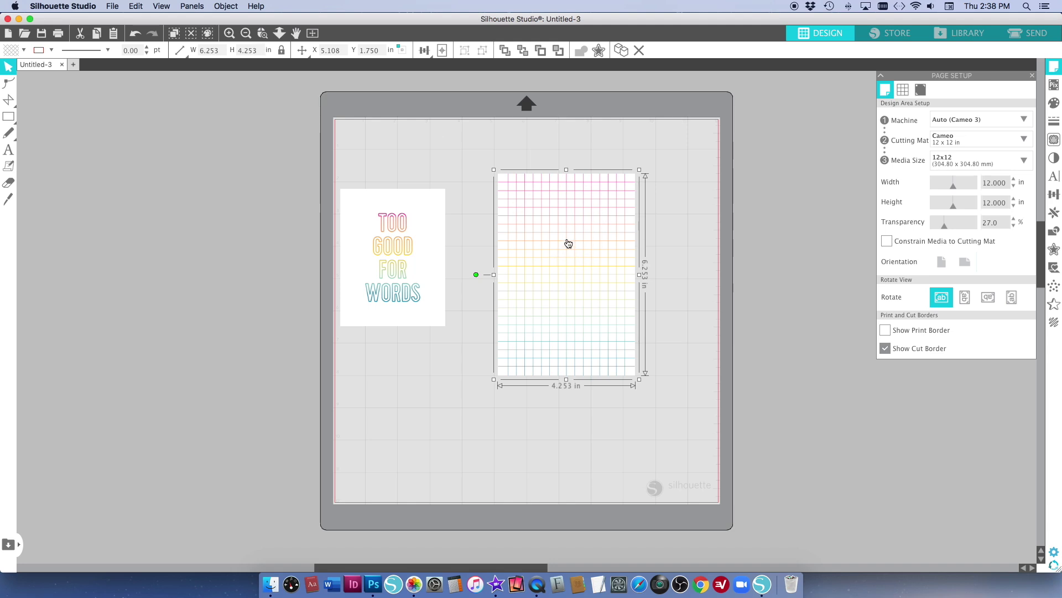
left_click(249, 51)
left_click(220, 50)
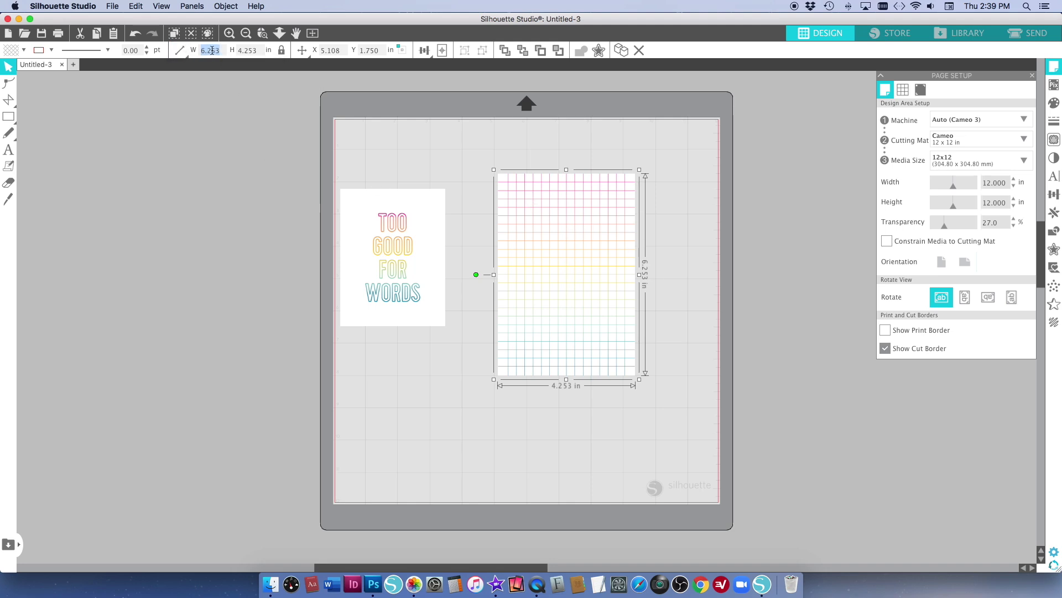
key("Return")
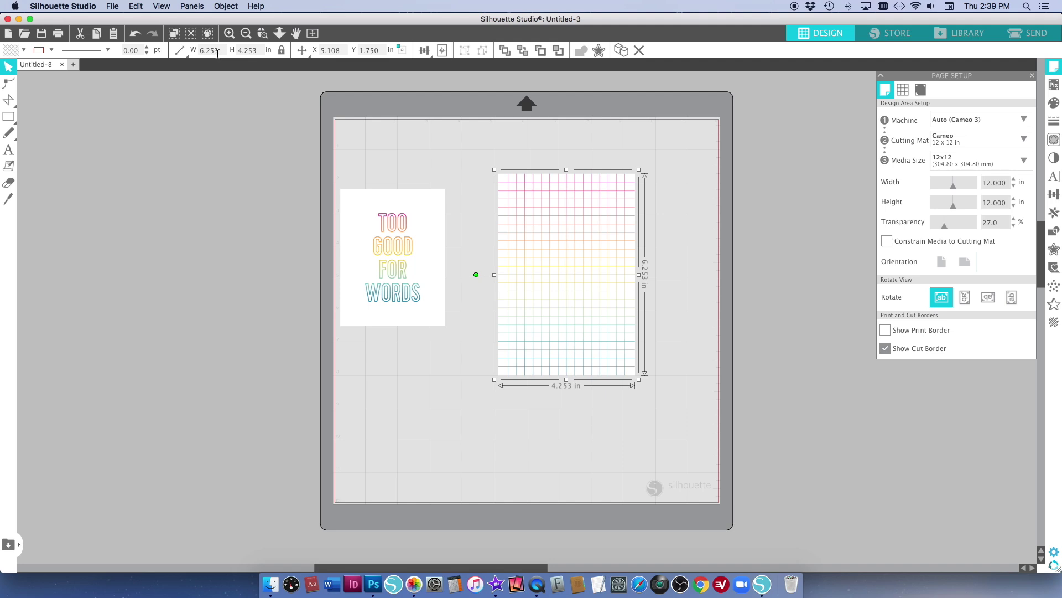
left_click(179, 47)
type("8")
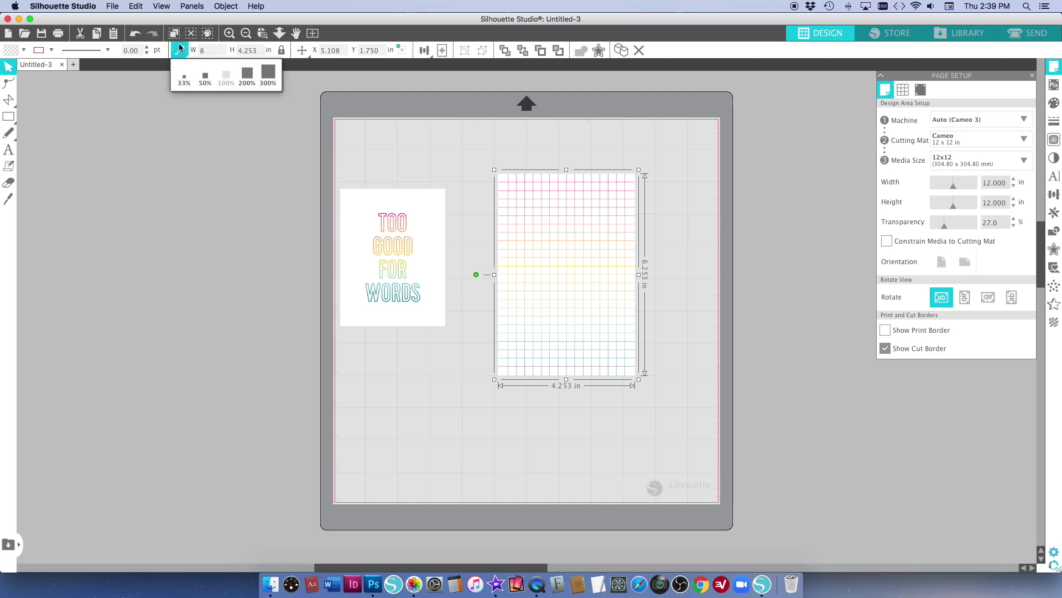
type(".249")
key("Return")
left_click(707, 253)
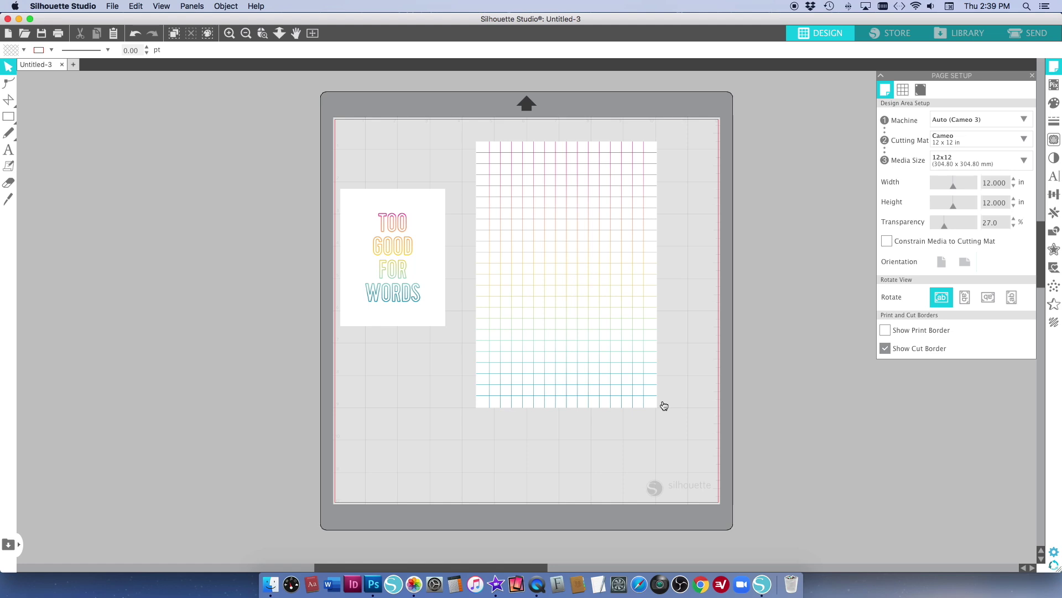
left_click(576, 375)
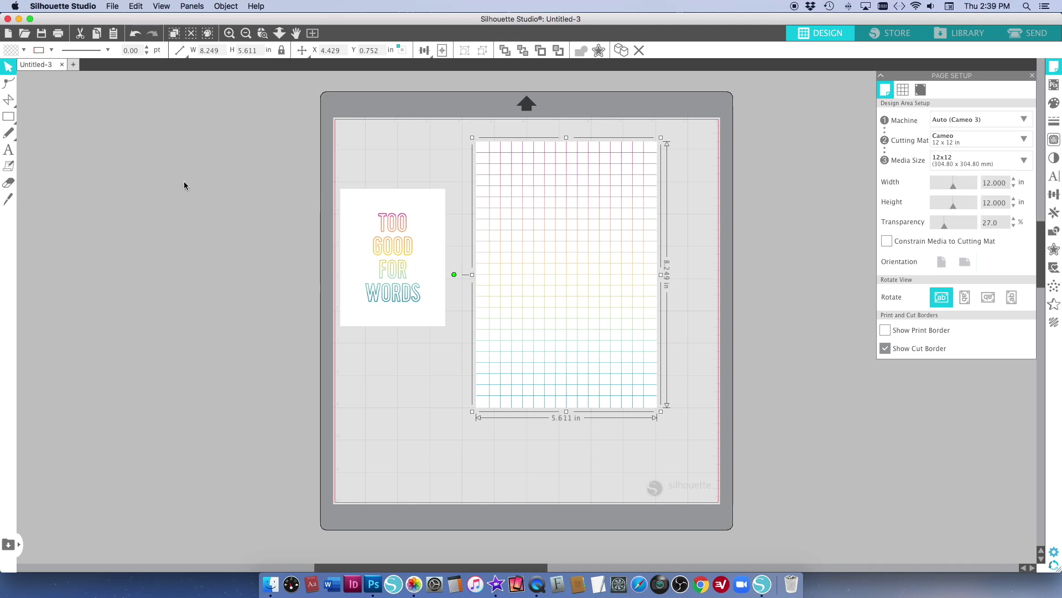
Draw a rectangle in the empty area beside the mat and size it 5 in wide by 8.25 in high
left_click(8, 116)
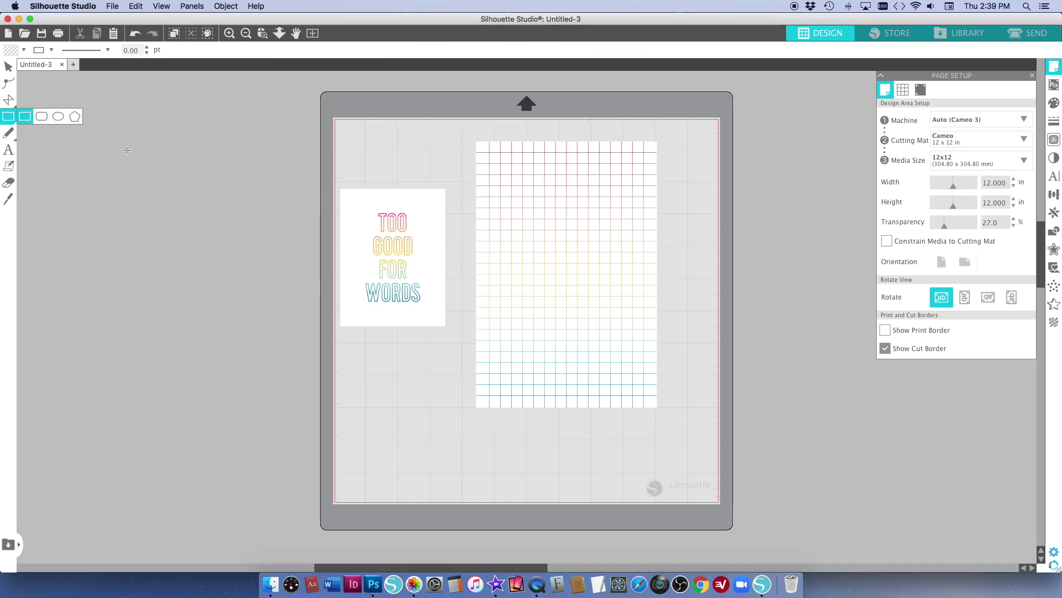
mouse_move(146, 139)
left_mouse_down()
mouse_move(251, 365)
mouse_move(297, 419)
left_mouse_up()
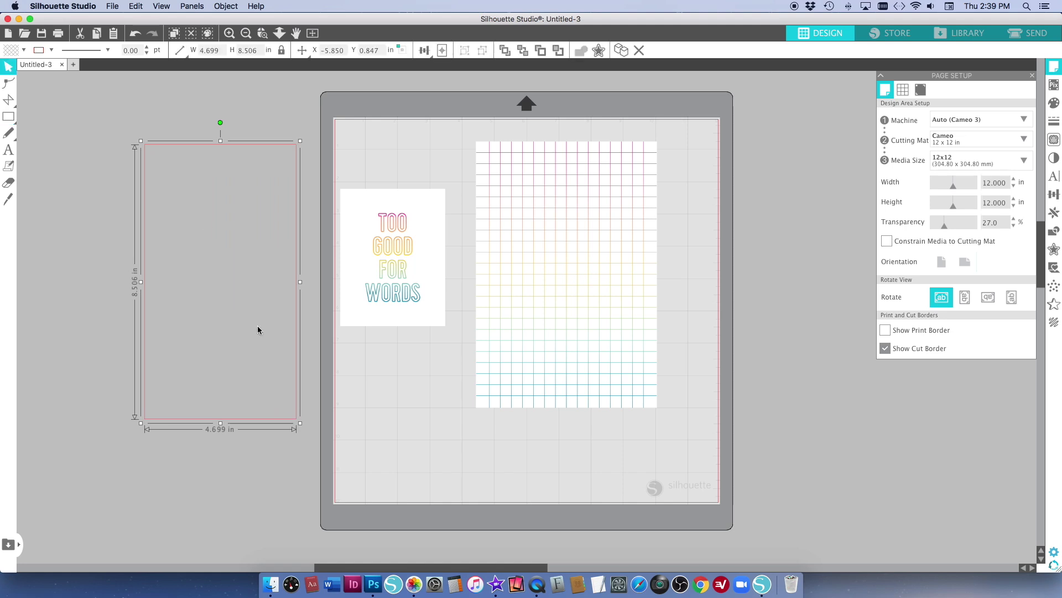
left_click(219, 50)
type("5")
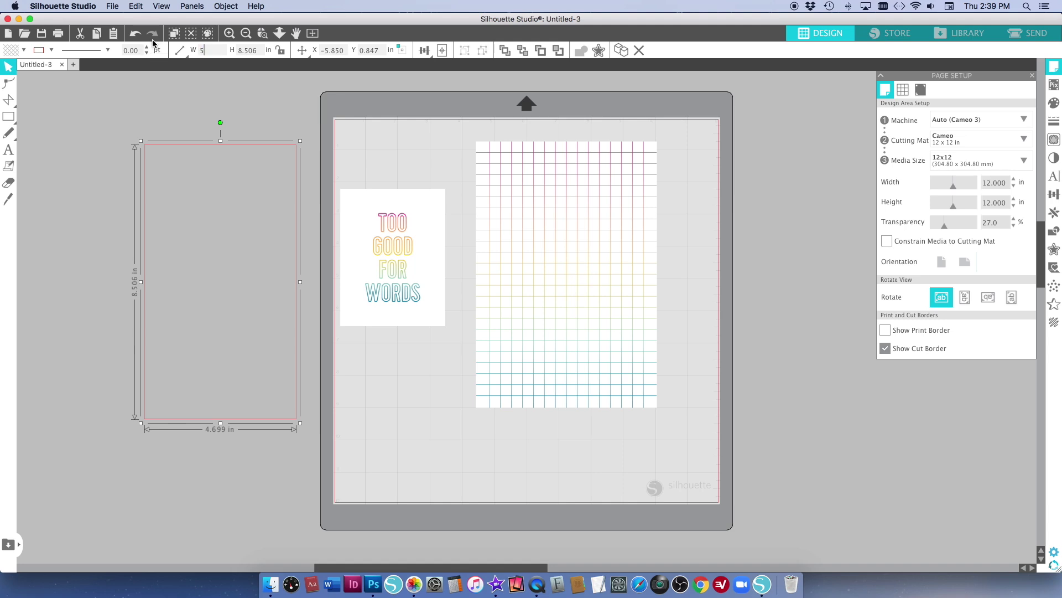
type(".25")
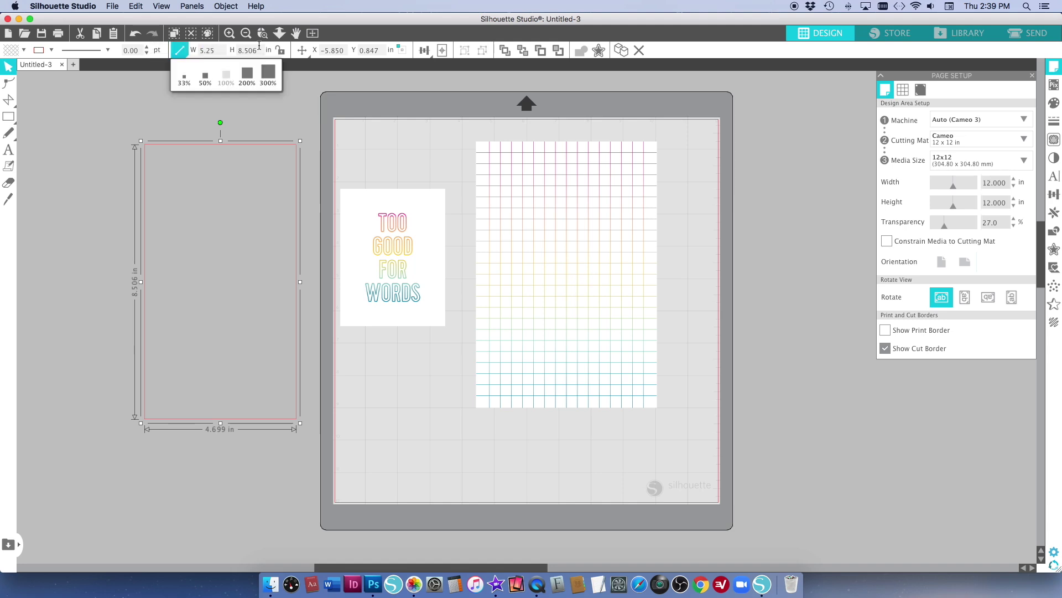
type("6")
key("Tab")
type("8.25")
key("Return")
left_click_drag(220, 50, 175, 44)
type("5")
key("Return")
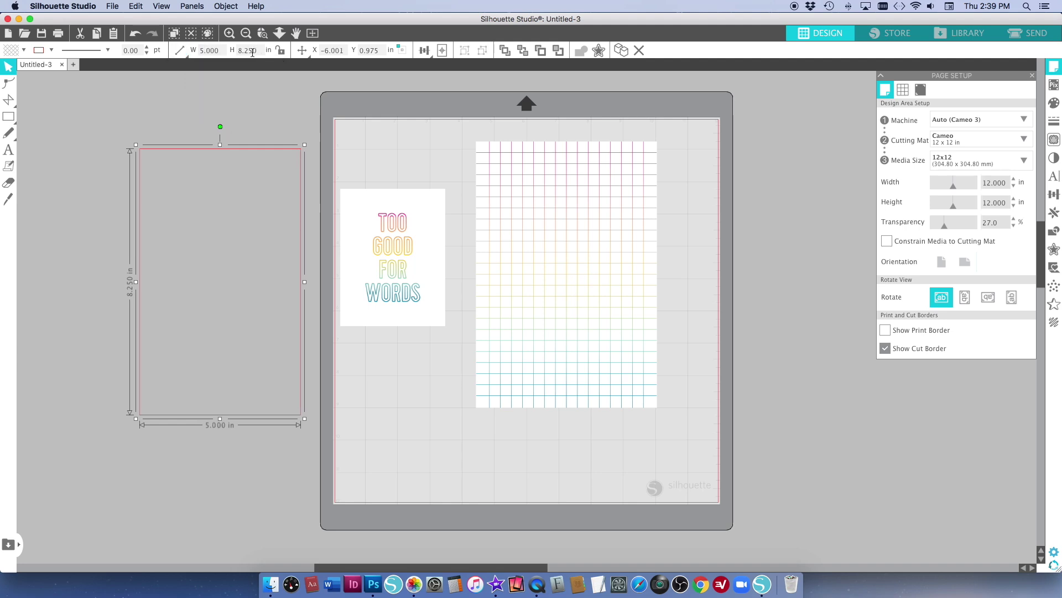
Duplicate the rectangle and place the copy over the grid card
left_click(147, 134)
left_click(162, 153)
key("super+c")
key("super+v")
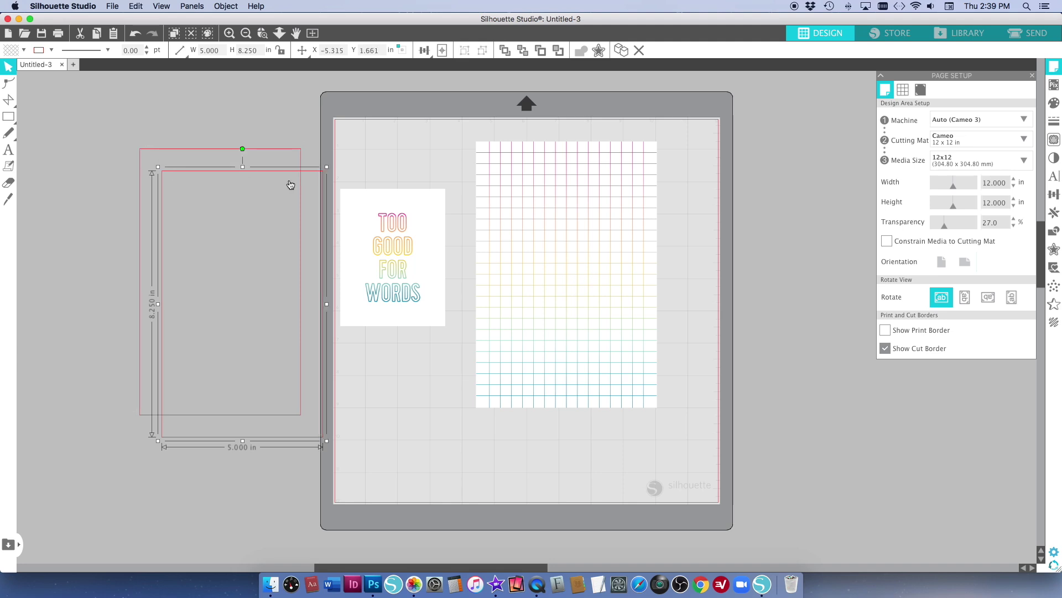
left_click_drag(295, 172, 622, 156)
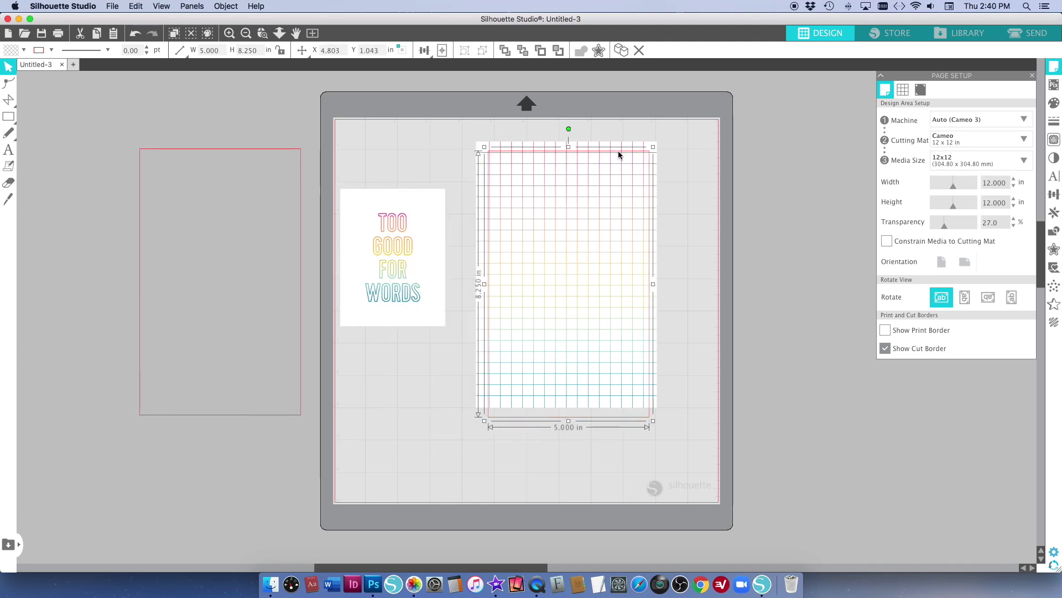
Align the rectangle copy and the grid card along their left and top edges
left_click(487, 132)
left_click(499, 153)
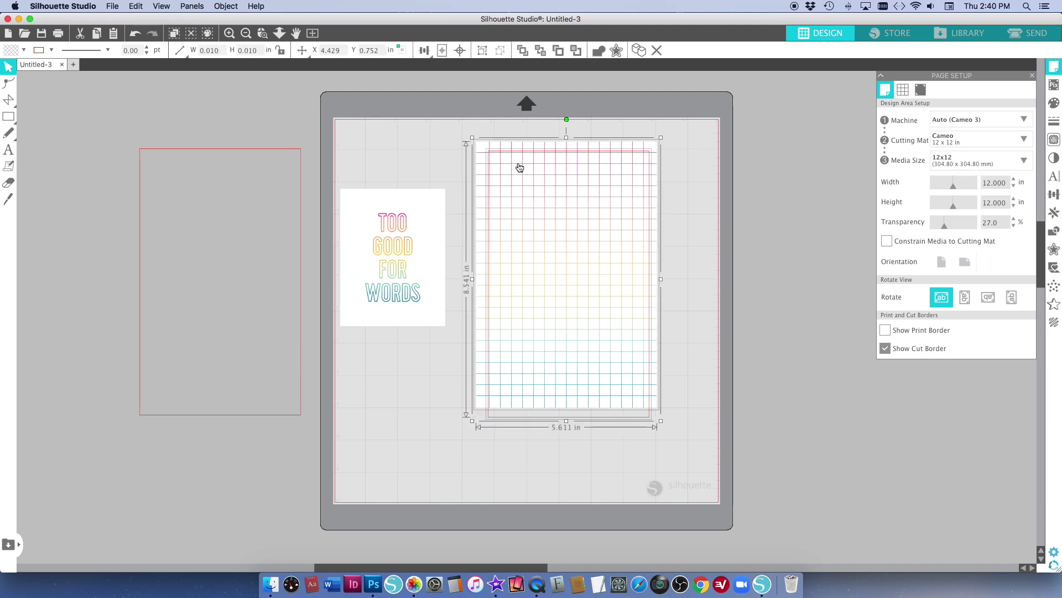
left_click(425, 50)
left_click(423, 68)
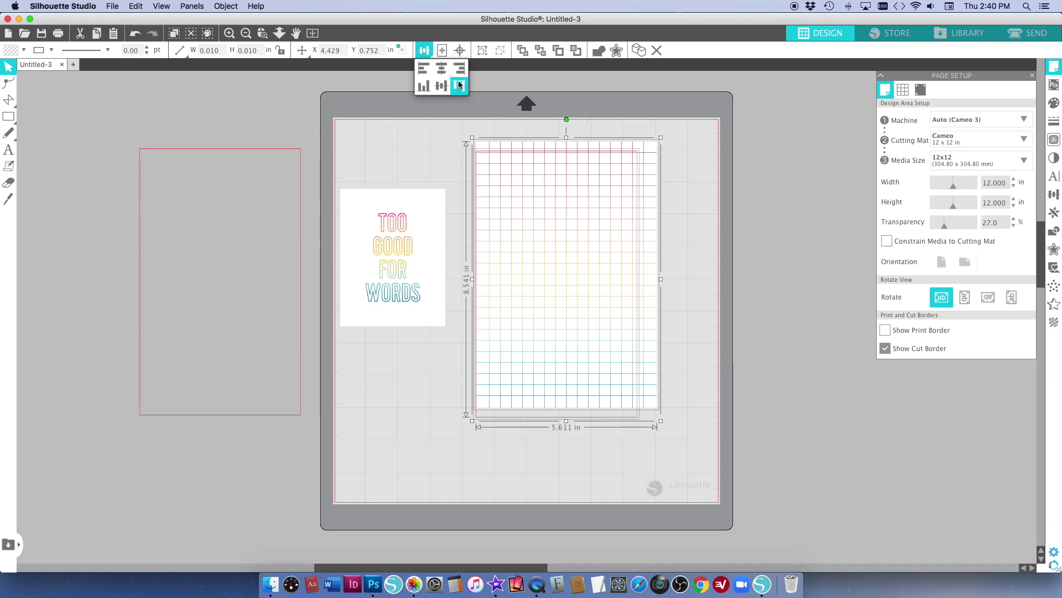
left_click(459, 85)
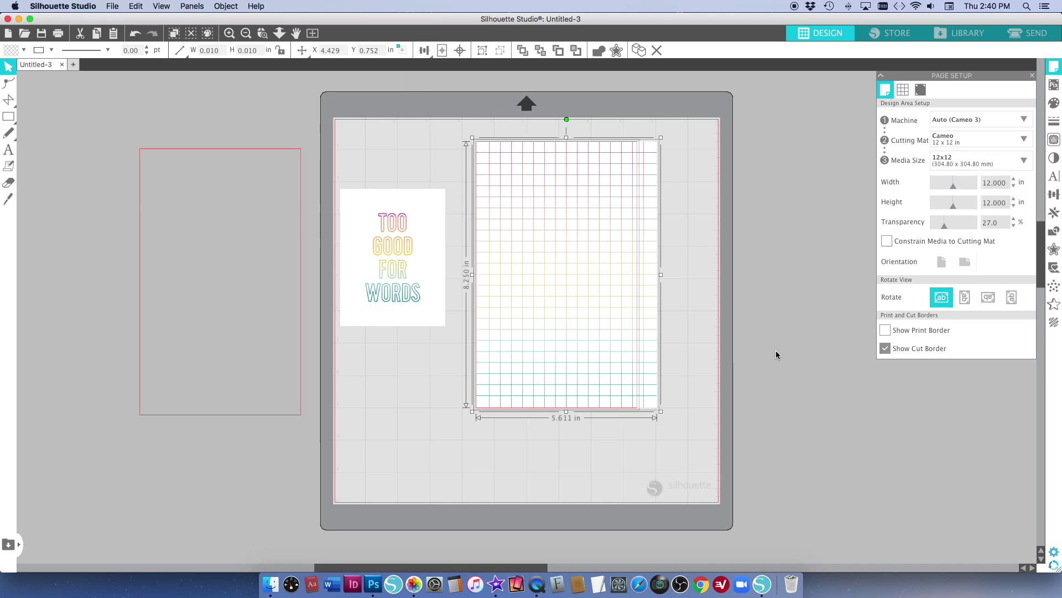
left_click(751, 363)
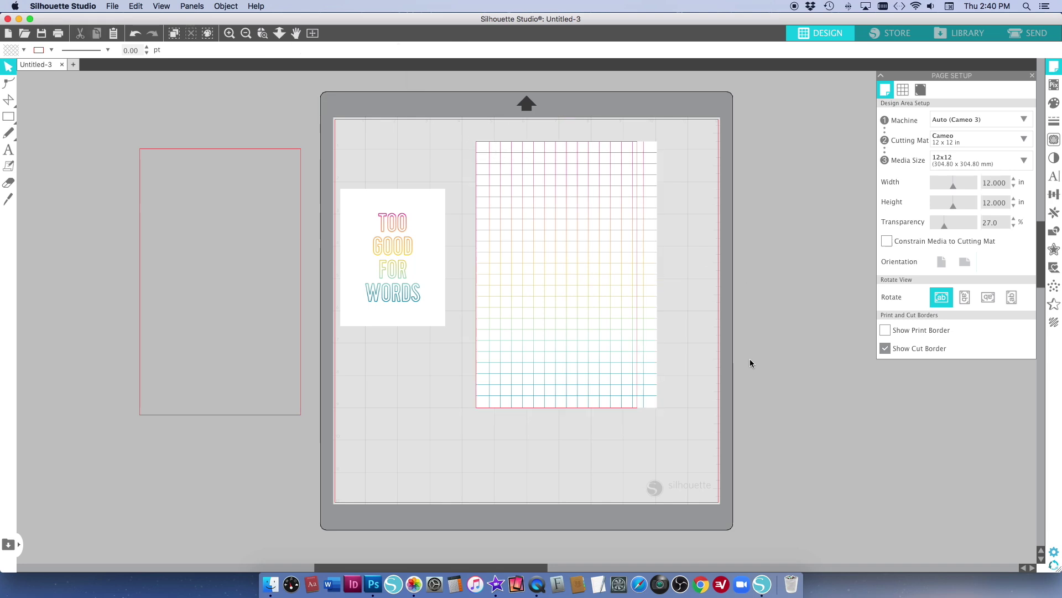
Nudge the grid card slightly left to X 4.292 in beneath the rectangle
left_click(649, 152)
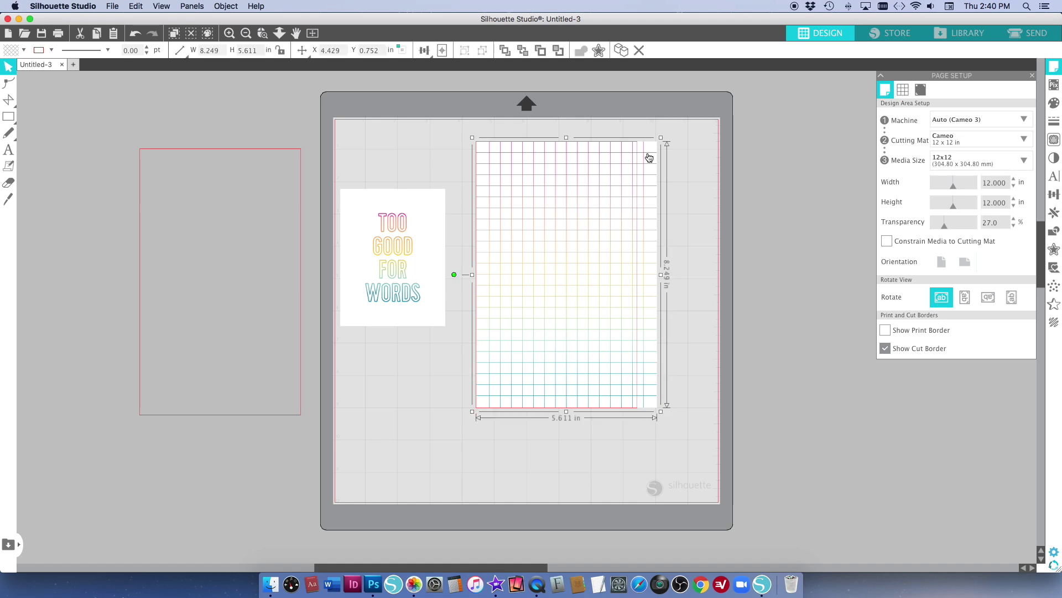
key("Left")
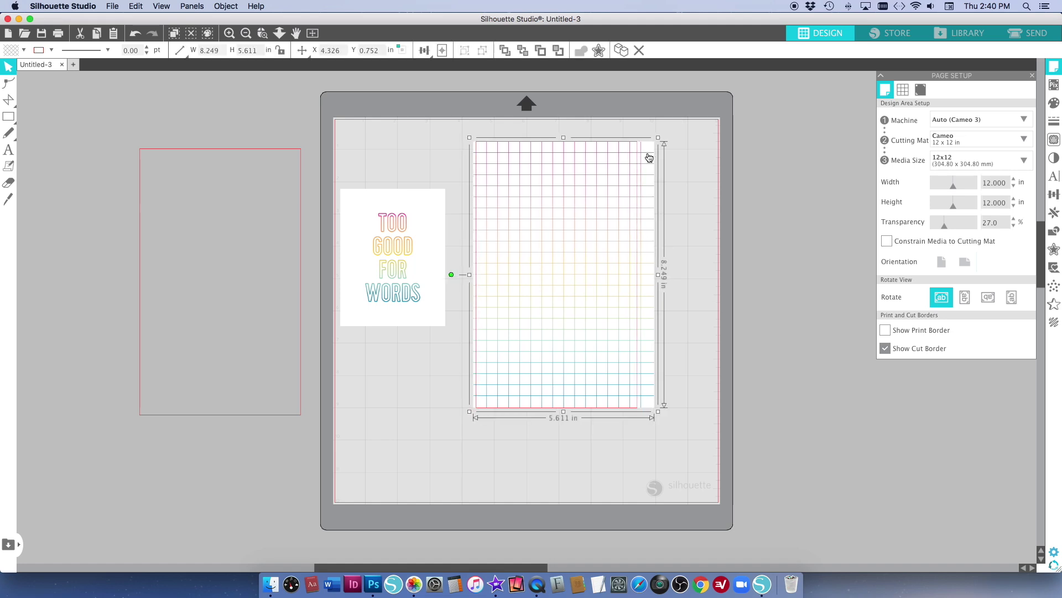
key("Left")
key("Left")
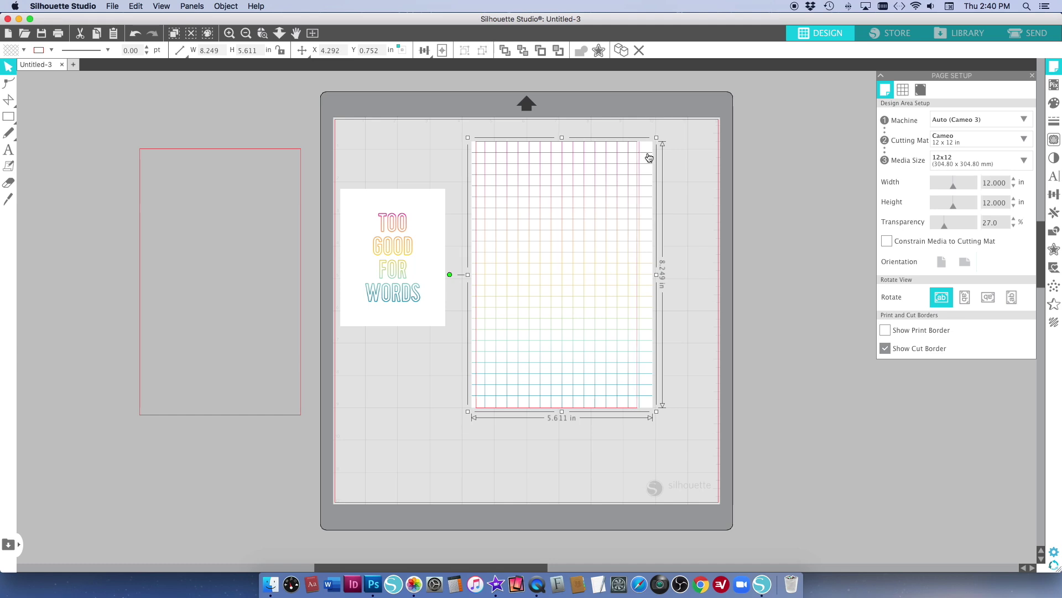
Crop the grid card to the overlapping rectangle with the Modify Crop operation
left_click(465, 131)
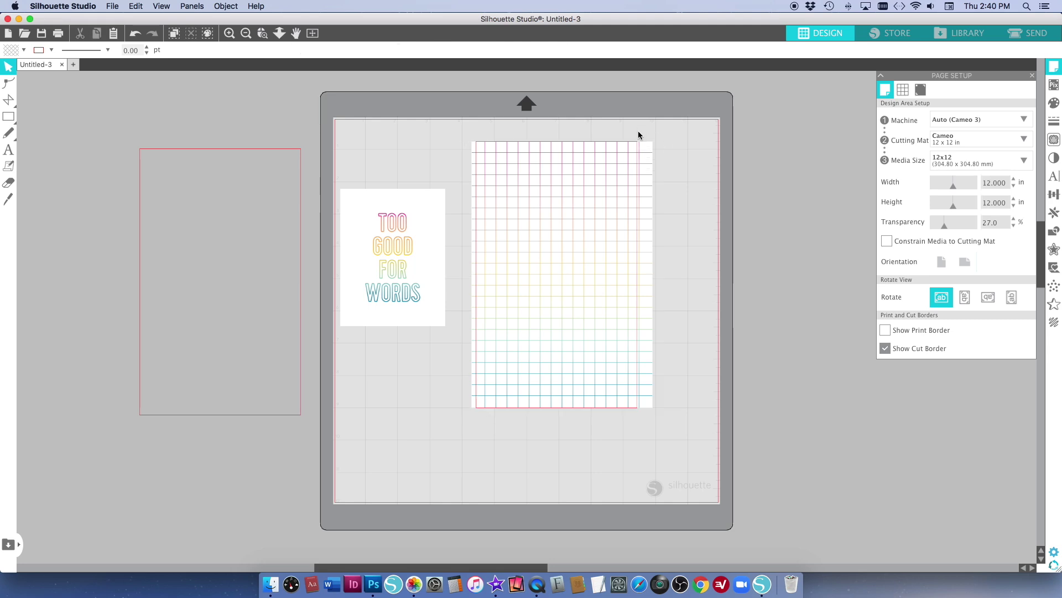
left_click(628, 155)
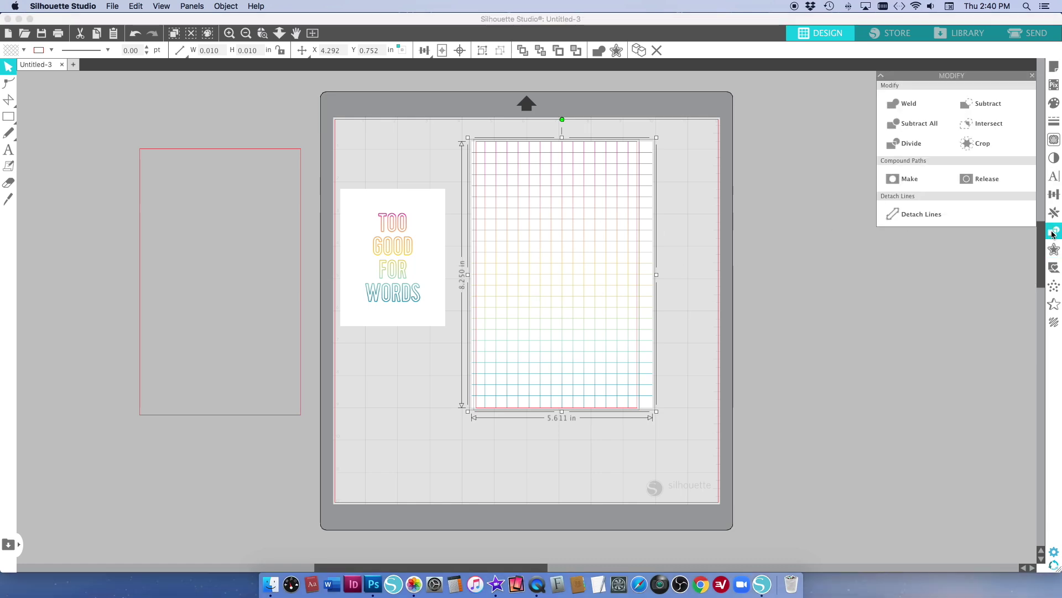
left_click(979, 144)
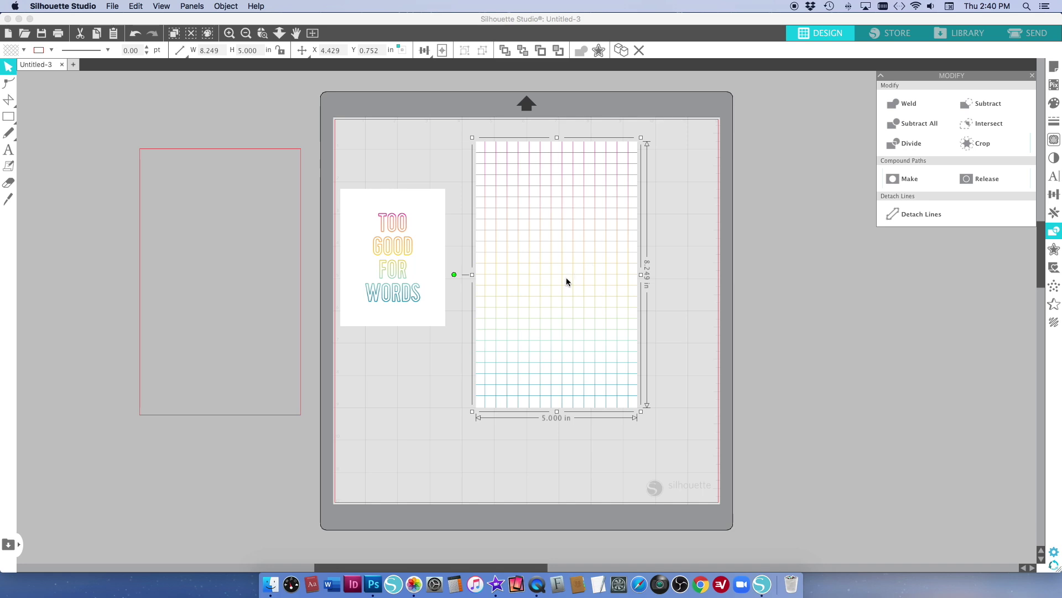
Move the cropped grid card up and right on the mat and shift the quote card down toward the mat's center
left_click_drag(567, 278, 606, 264)
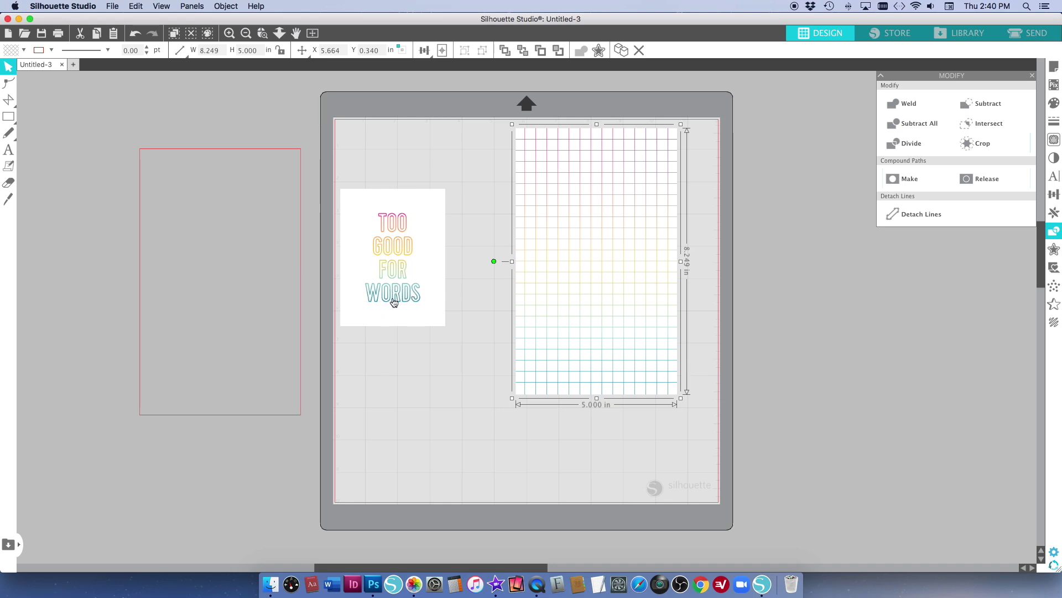
left_click_drag(404, 244, 456, 323)
Fill the 5 by 8.25 in rectangle with white and move it onto the mat alongside the grid card
left_click(284, 235)
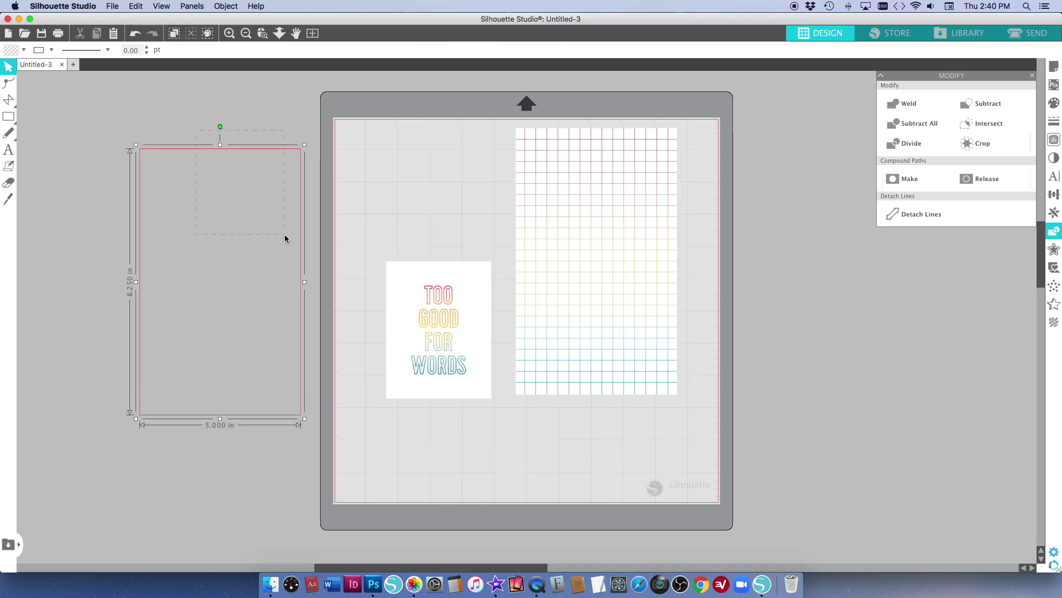
left_click(24, 50)
left_click(12, 67)
left_click_drag(259, 215, 473, 190)
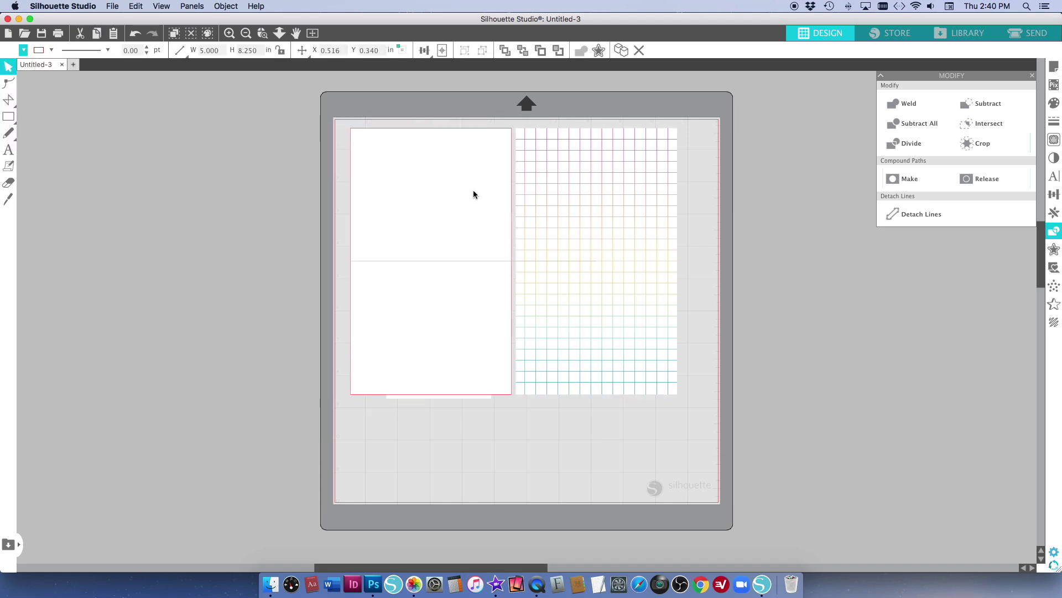
Send the white rectangle backward so it sits behind the quote card
right_click(474, 189)
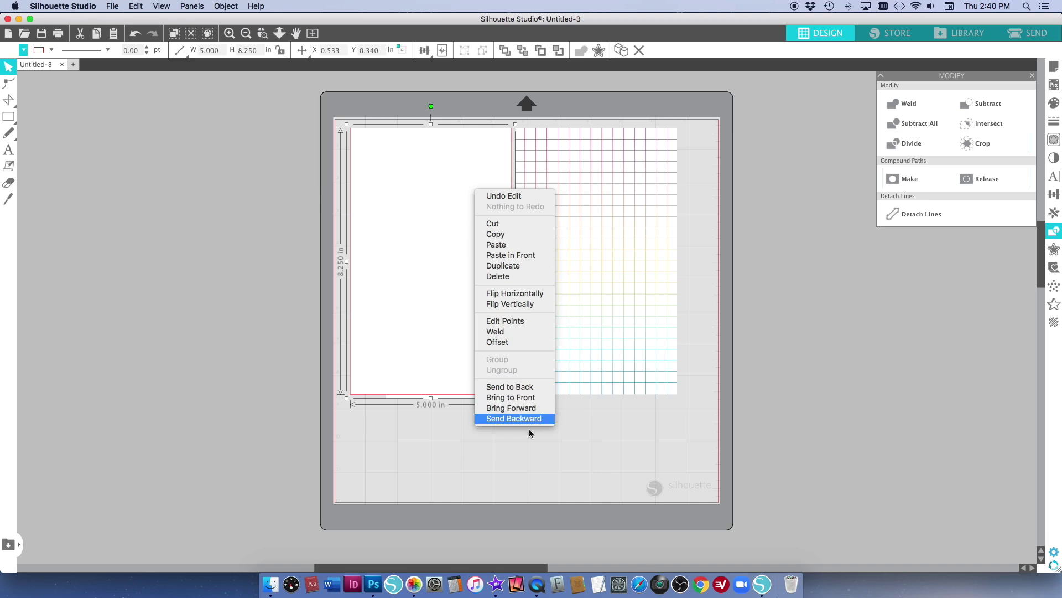
left_click(529, 426)
left_click(550, 414)
Center the quote card over the white rectangle and enlarge it proportionally to about 4.735 by 6.191 in
left_click(446, 318)
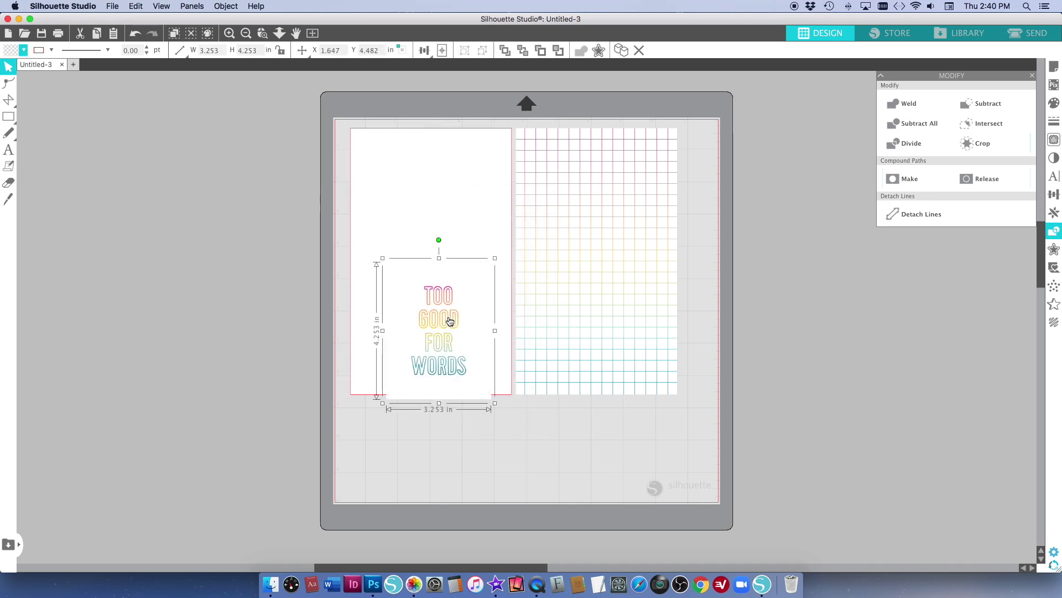
left_click_drag(446, 358, 440, 277)
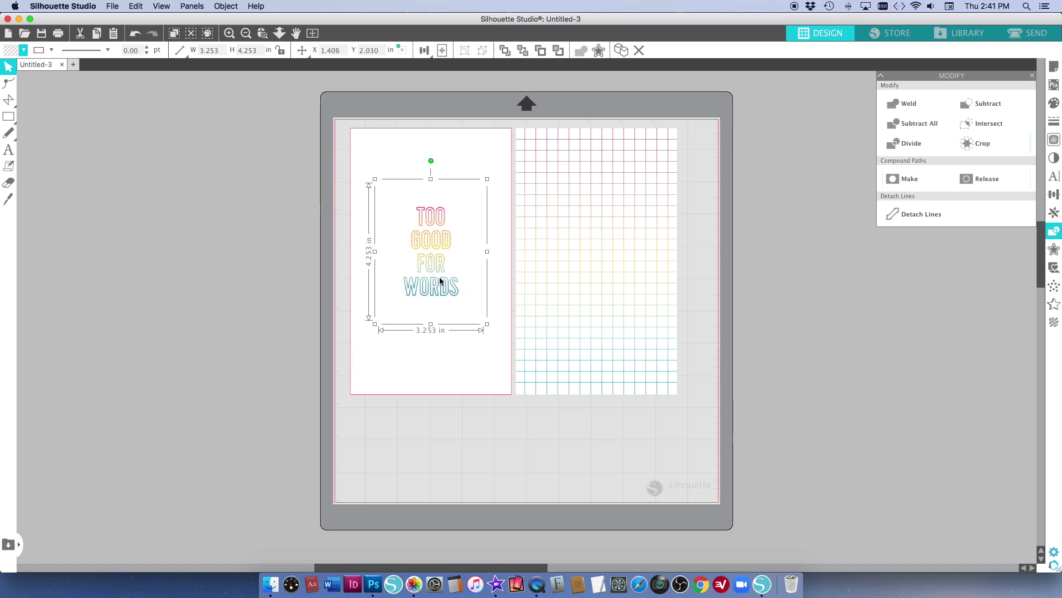
left_click_drag(374, 179, 355, 145)
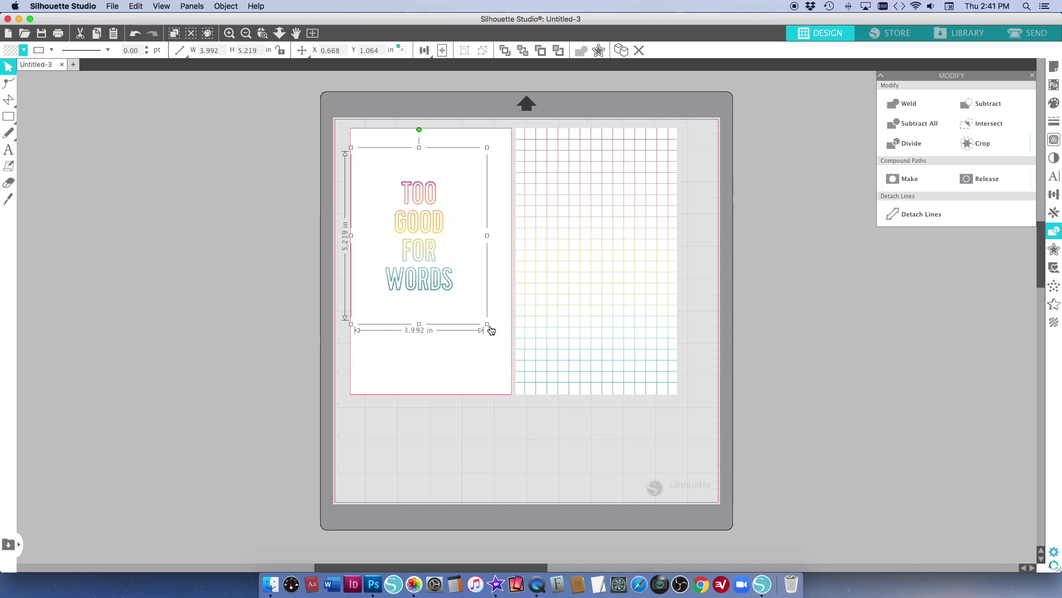
left_click_drag(488, 324, 510, 357)
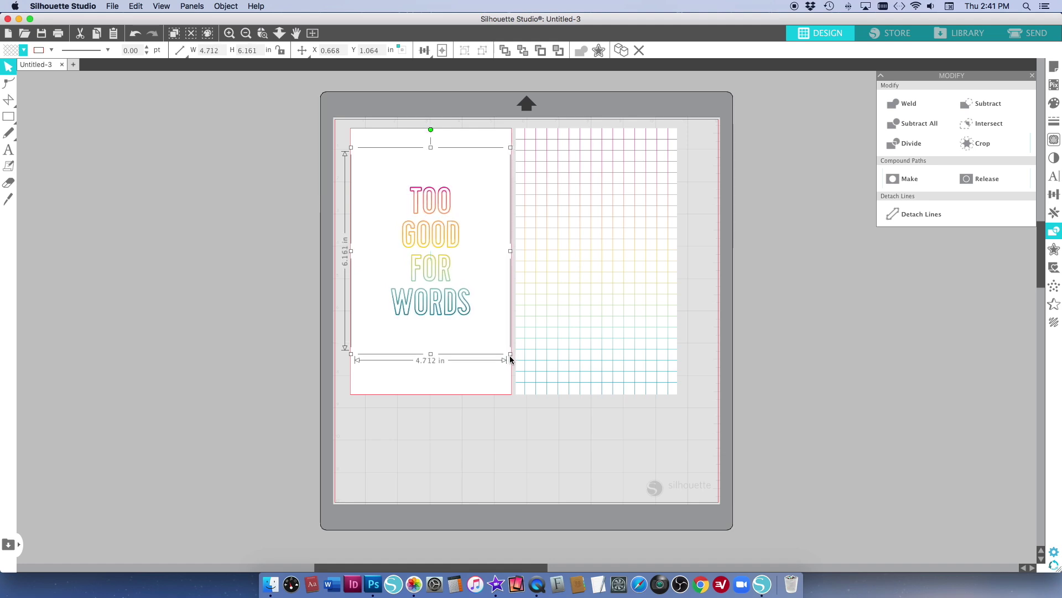
left_click_drag(510, 357, 510, 357)
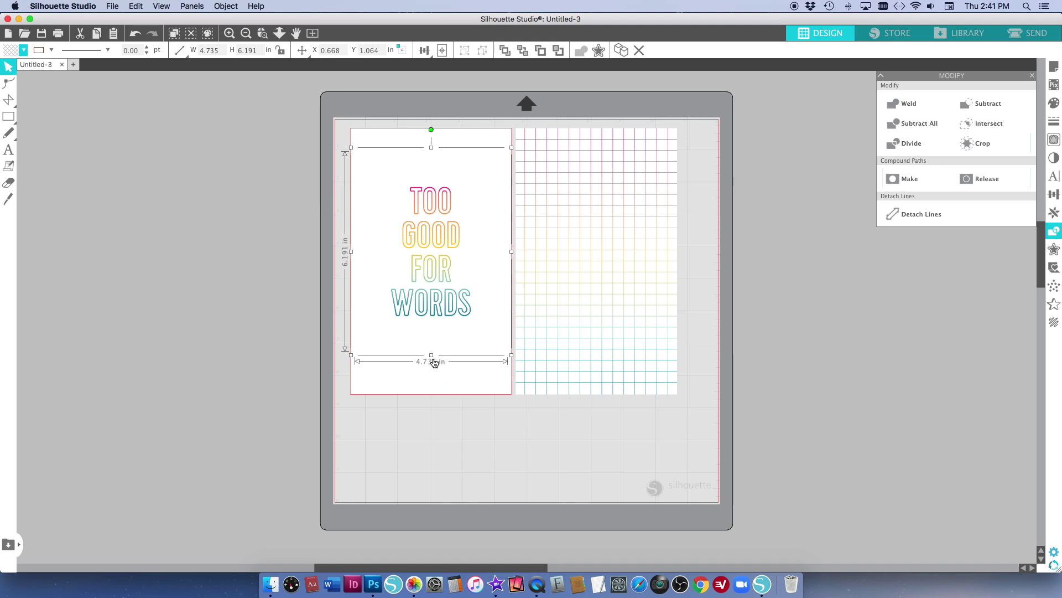
mouse_move(431, 355)
left_mouse_down()
mouse_move(431, 477)
mouse_move(431, 356)
left_mouse_up()
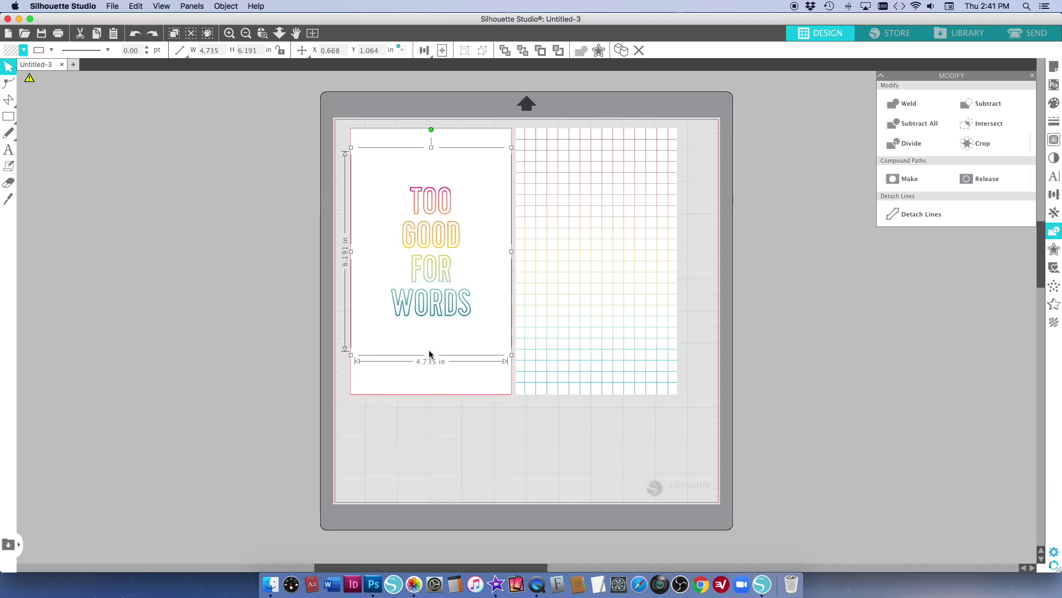
Nudge the enlarged quote card slightly down on the white rectangle to about Y 1.116 in
left_click(298, 252)
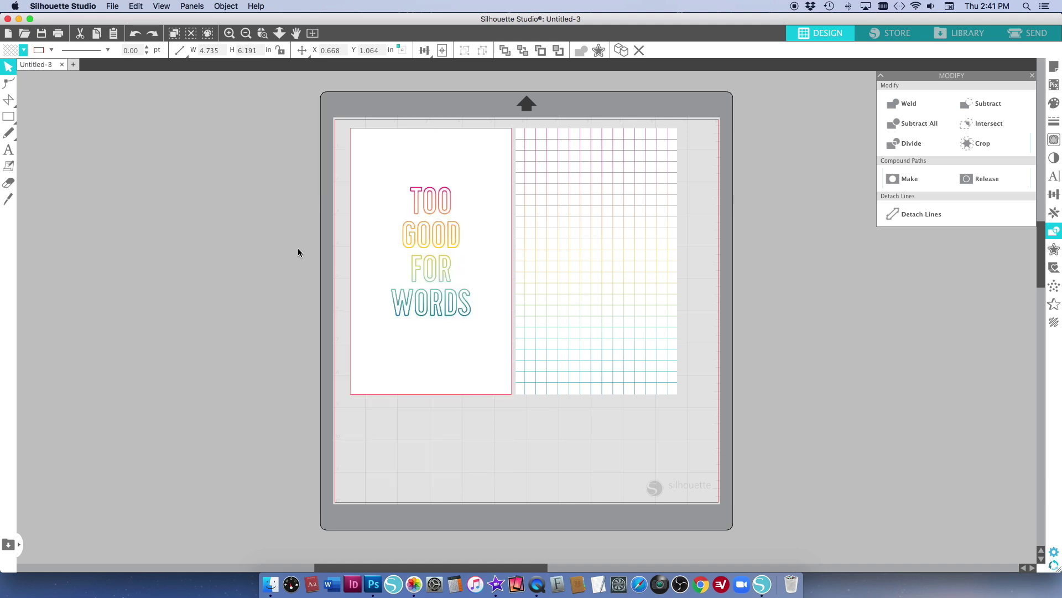
left_click(431, 304)
mouse_move(446, 236)
left_mouse_down()
mouse_move(254, 235)
mouse_move(442, 235)
left_mouse_up()
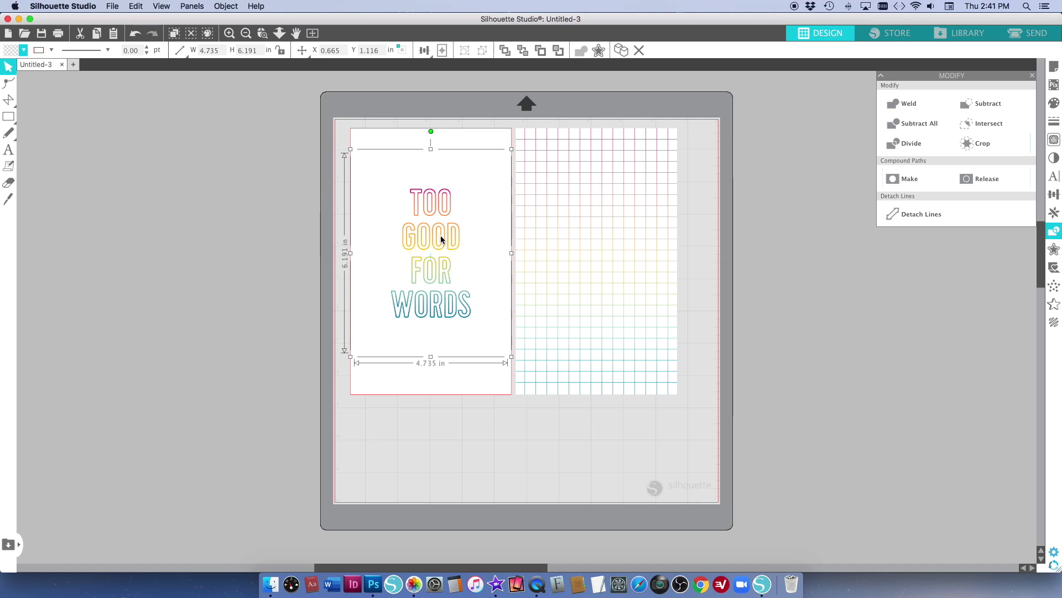
left_click(263, 291)
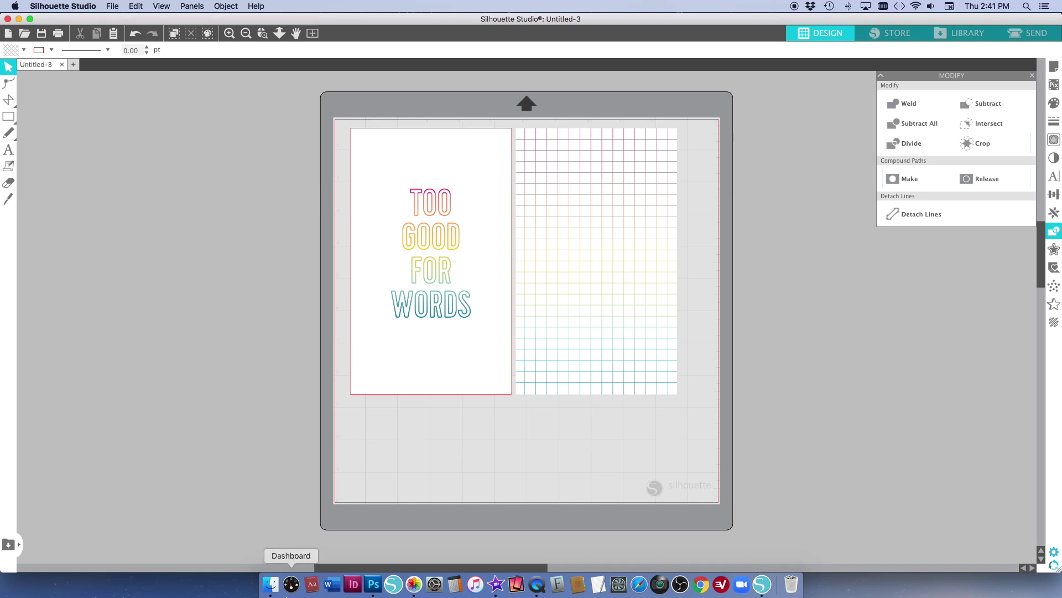
Switch to Finder and open the CTK August 2020 TRUE STORIES Ephemera PNG folder within the Digital Ephemera folder
left_click(270, 584)
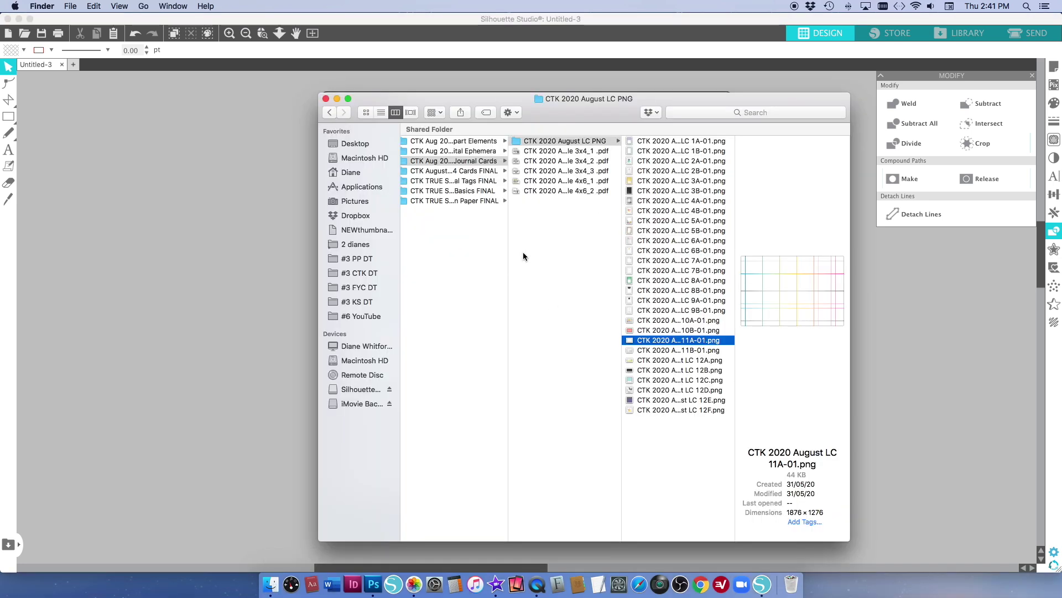
left_click(477, 153)
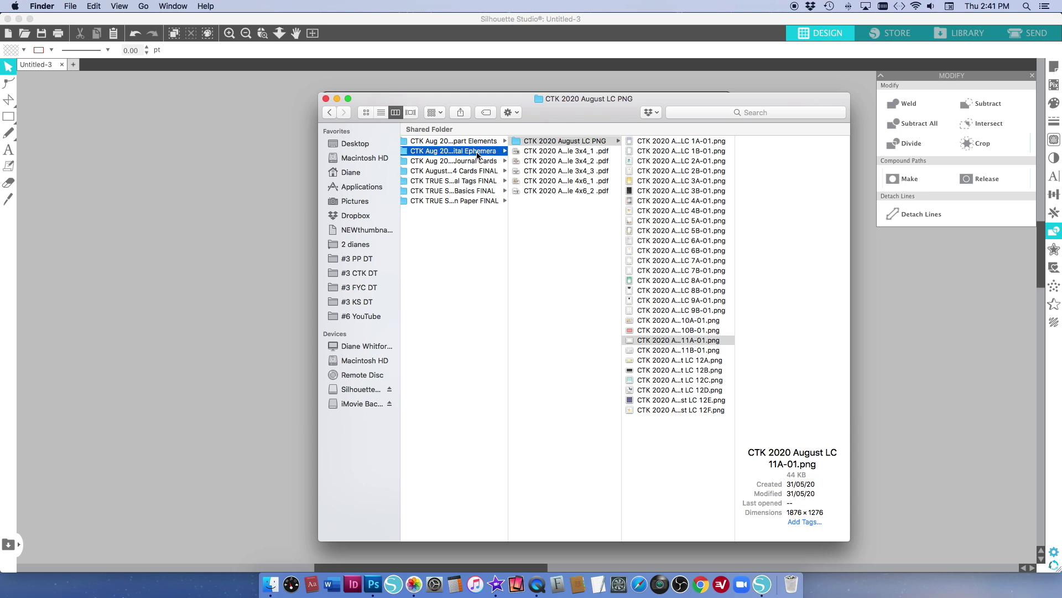
left_click(556, 151)
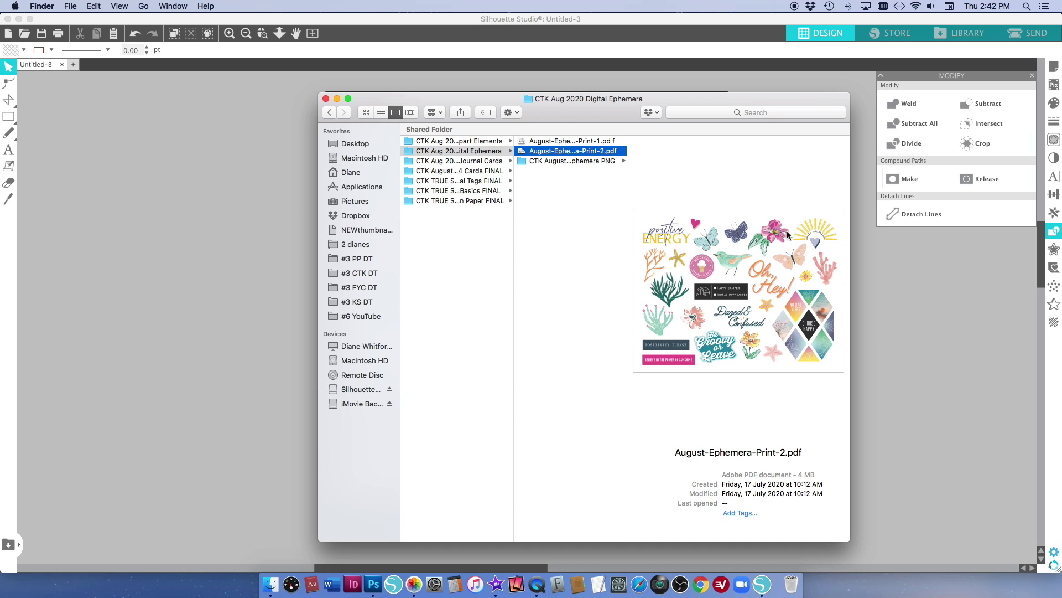
left_click(565, 161)
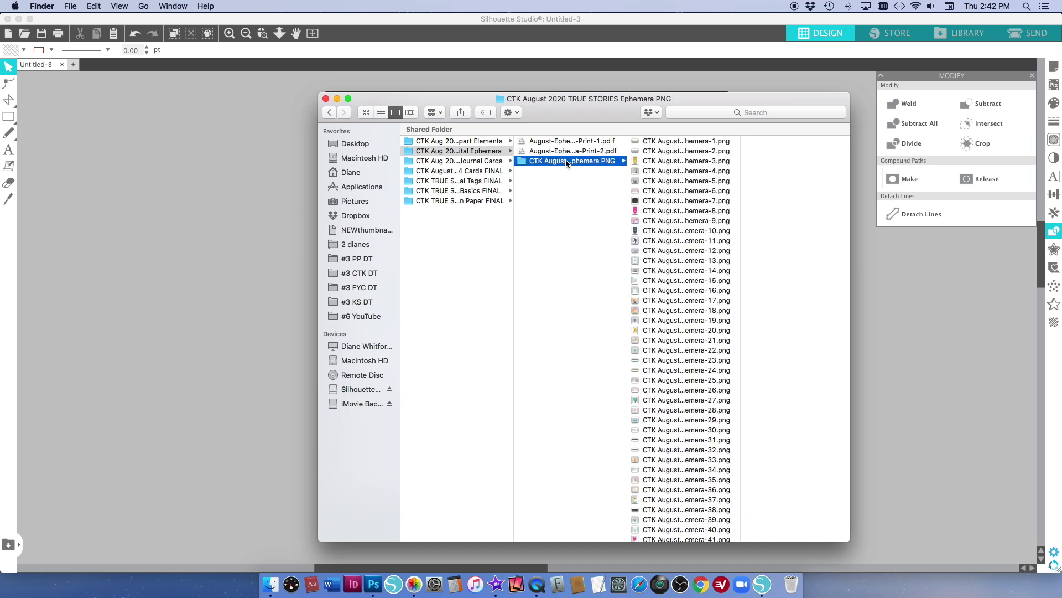
Browse the ephemera images and import the periwinkle flower, CTK August Ephemera-19.png, into the workspace beside the mat
left_click(695, 143)
key("Down")
key("Down")
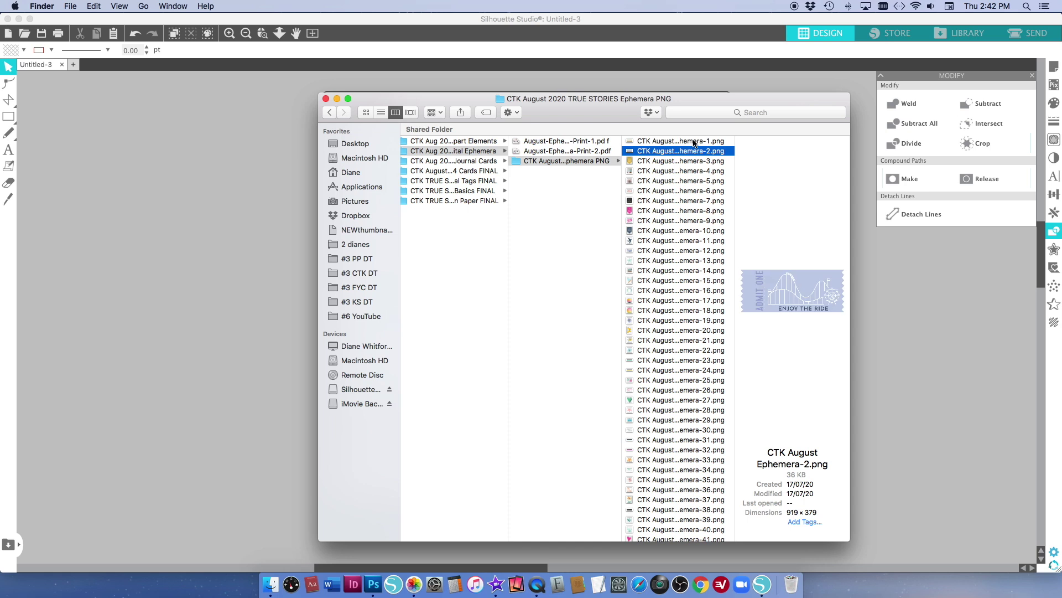
key("Down")
key("Down")
key("Down")
key("Down")
key("Down")
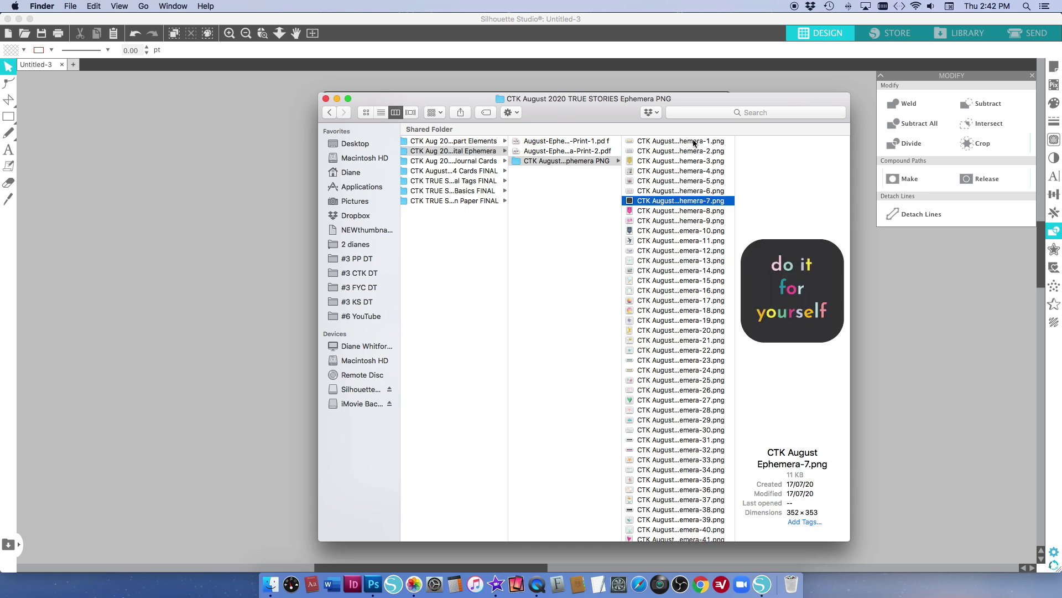
key("Down")
key("Down")
key("Down")
key("Down")
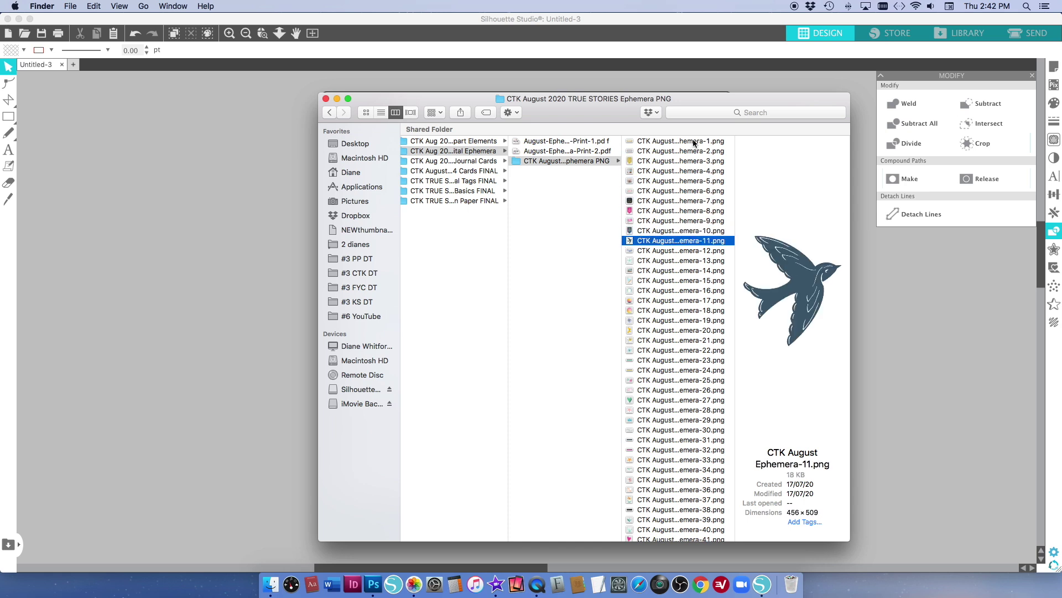
key("Down")
key("Down")
key("Down")
key("Down")
key("Down")
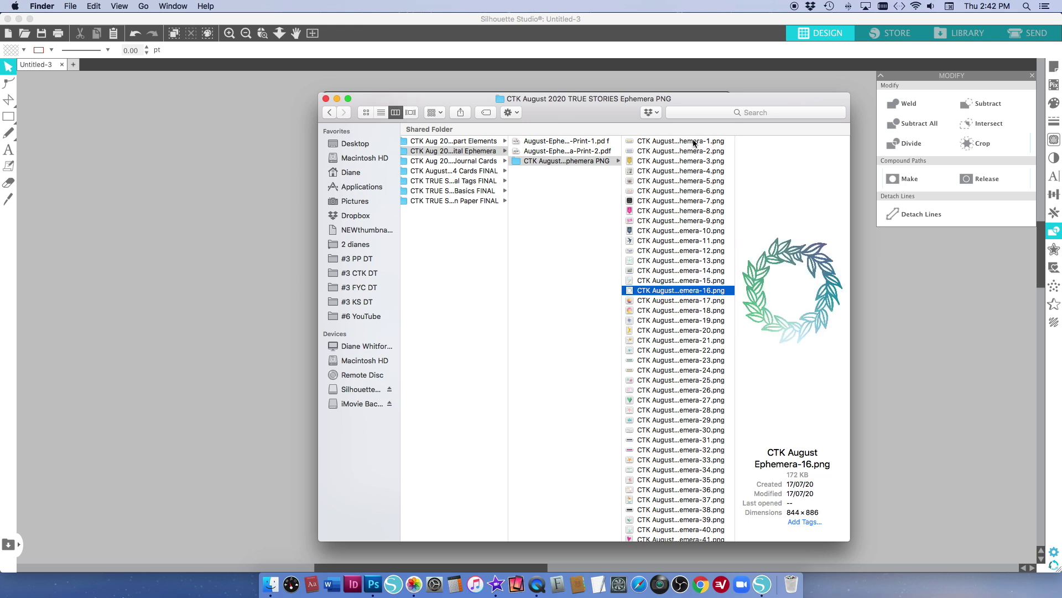
key("Down")
key("Down")
key("Down")
key("Up")
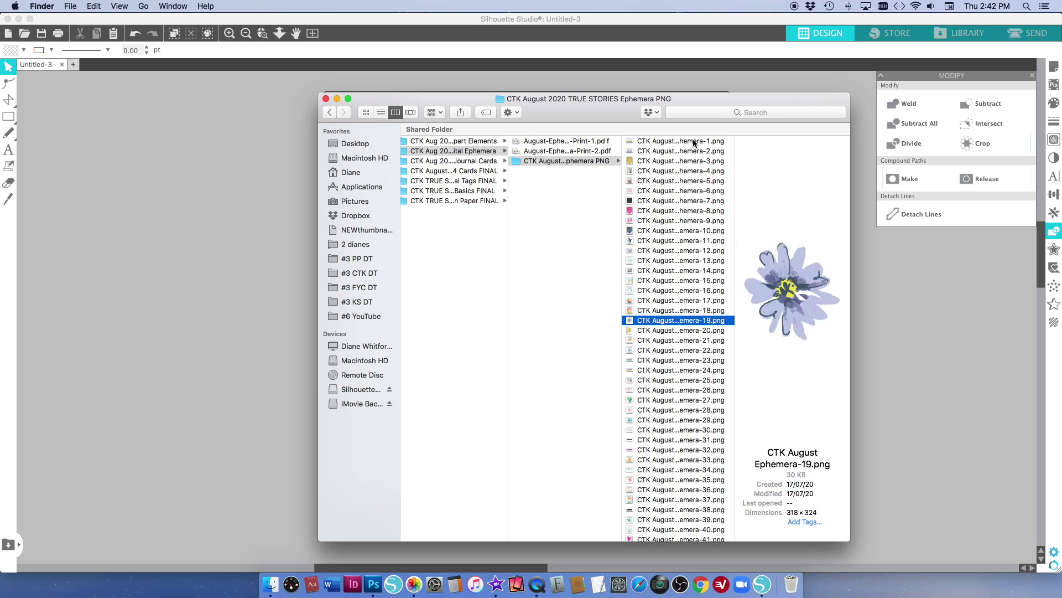
left_click_drag(703, 323, 897, 316)
Import the yellow flower with teal leaves, CTK August Ephemera-21.png, just below the periwinkle flower
key("Down")
key("Down")
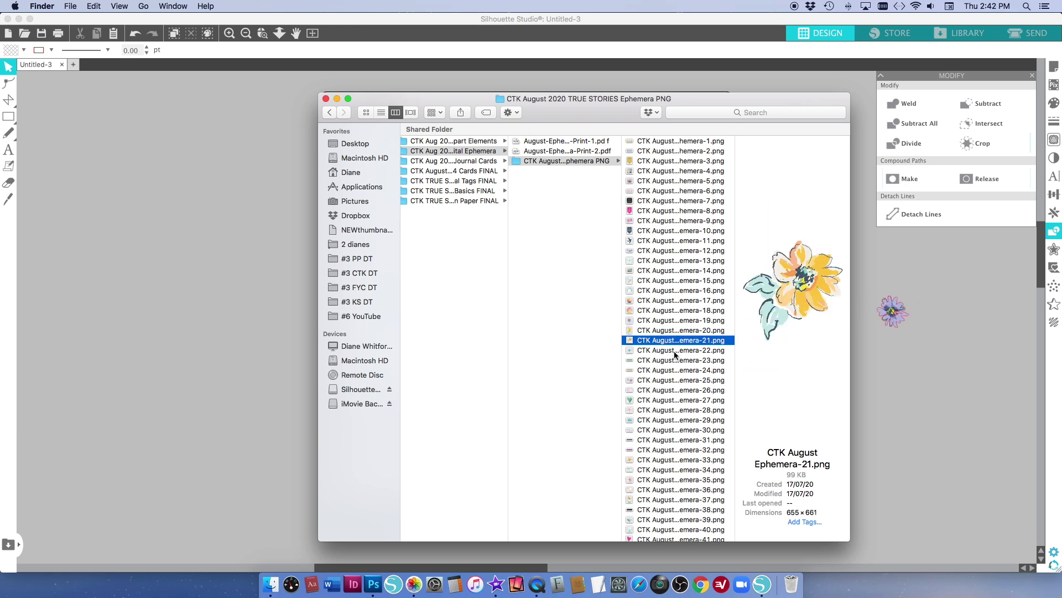
left_click_drag(703, 346, 915, 370)
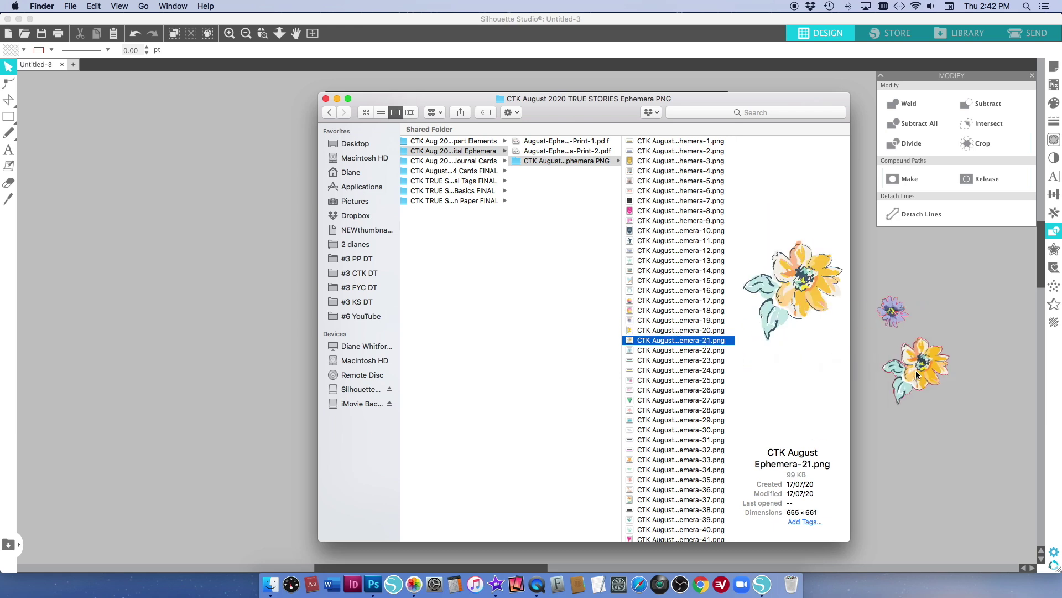
Import the small blue flower Ephemera-22.png and the pink leafy flower Ephemera-25.png below the yellow flower
key("Down")
left_click_drag(718, 356, 929, 430)
key("Down")
key("Down")
key("Down")
left_click_drag(681, 380, 898, 462)
Import the coral flower and the orange flower with green leaves next to the other flowers beside the mat
key("Down")
key("Down")
key("Down")
key("Down")
key("Down")
key("Down")
key("Down")
key("Down")
key("Down")
key("Down")
left_click_drag(672, 497, 936, 508)
key("Down")
key("Down")
left_click_drag(727, 501, 992, 458)
Import the magenta flower with green leaves, Ephemera-45.png, next to the periwinkle flower
key("Down")
key("Down")
key("Down")
key("Down")
key("Down")
key("Down")
key("Down")
key("Down")
left_click_drag(686, 396, 959, 315)
Import the small yellow flower from the ephemera images above the orange flower
key("Down")
key("Down")
key("Down")
key("Down")
key("Down")
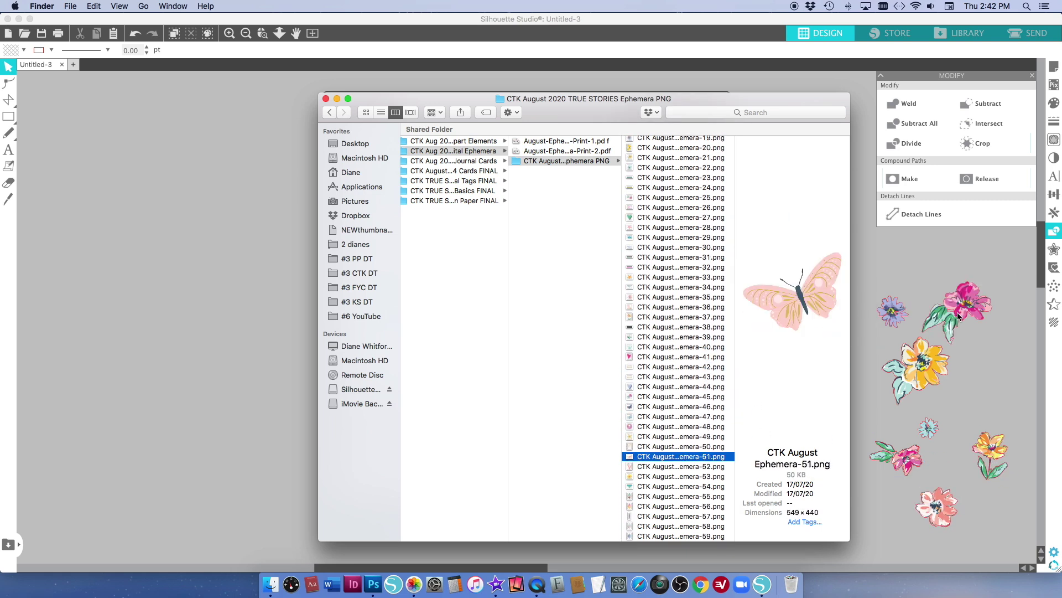
key("Down")
key("Down")
key("Down")
left_click_drag(820, 385, 1000, 403)
Look through the remaining ephemera images down to Ephemera-62.png for more flowers
key("Down")
key("Down")
key("Down")
key("Down")
key("Down")
key("Down")
key("Down")
key("Down")
key("Down")
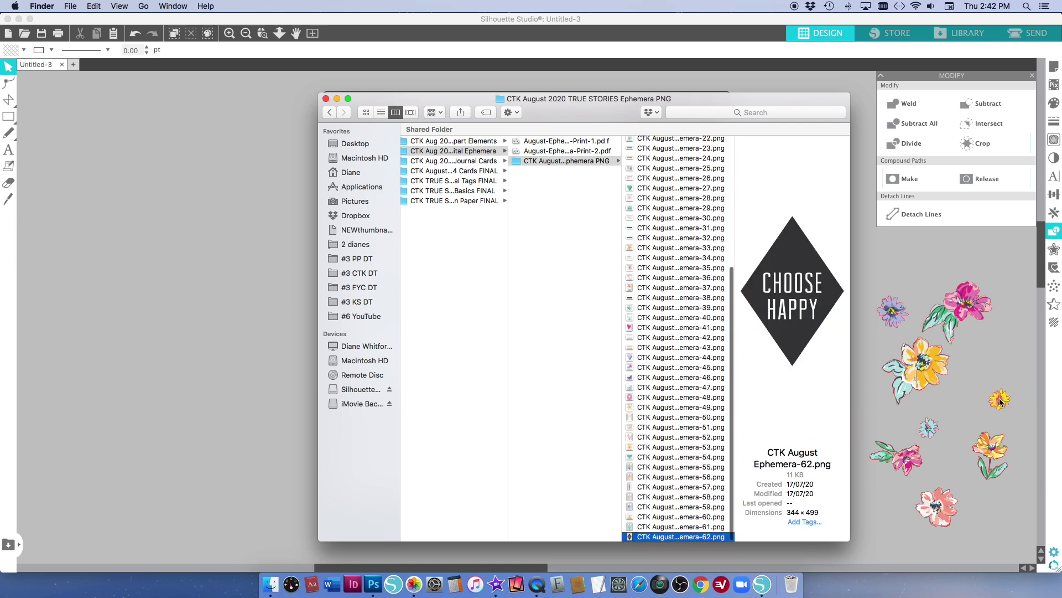
Switch back to Silhouette Studio and move all the imported flowers together closer to the mat
left_click(254, 316)
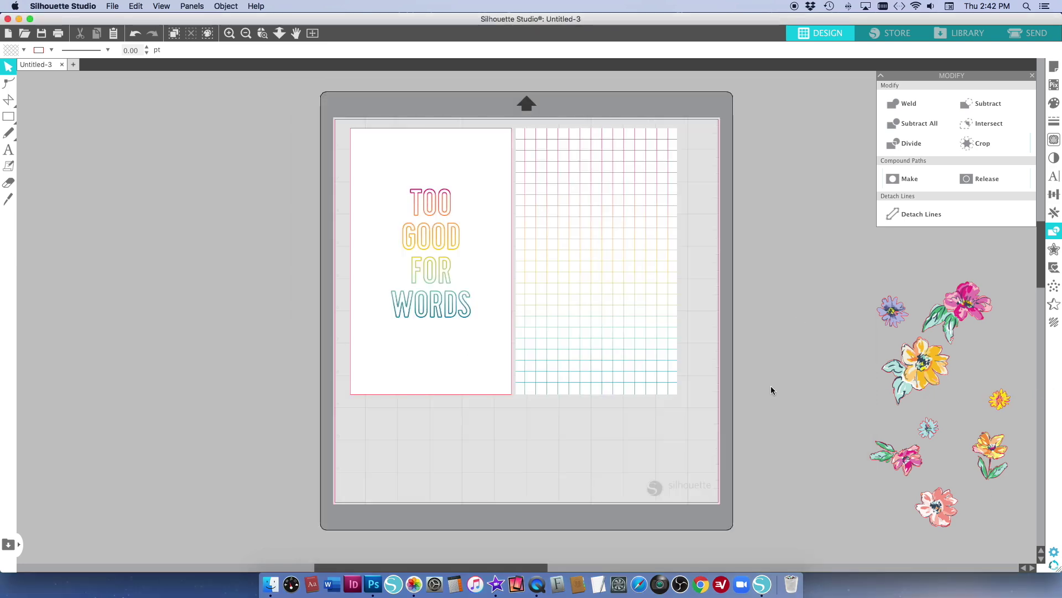
left_click_drag(808, 275, 819, 450)
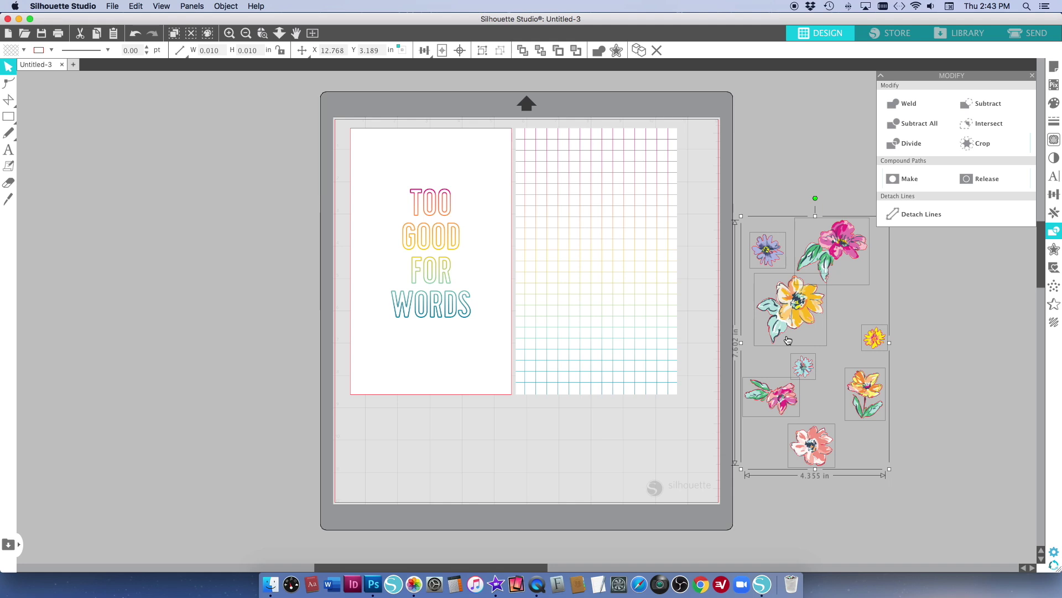
left_click(856, 310)
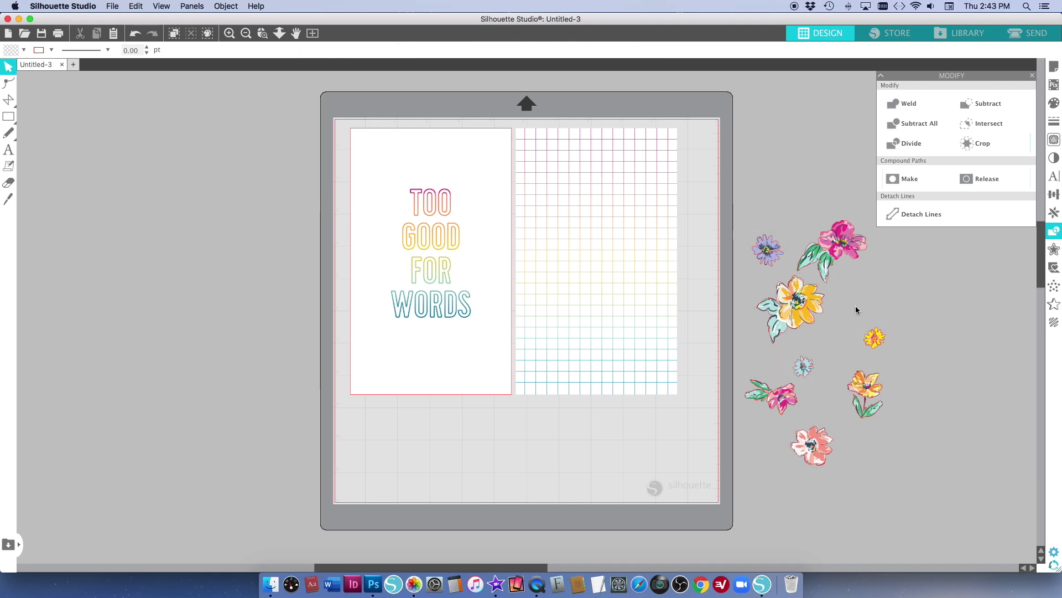
Arrange the large yellow, magenta and periwinkle flowers in a row on the mat below the quote card
left_click_drag(798, 319, 704, 354)
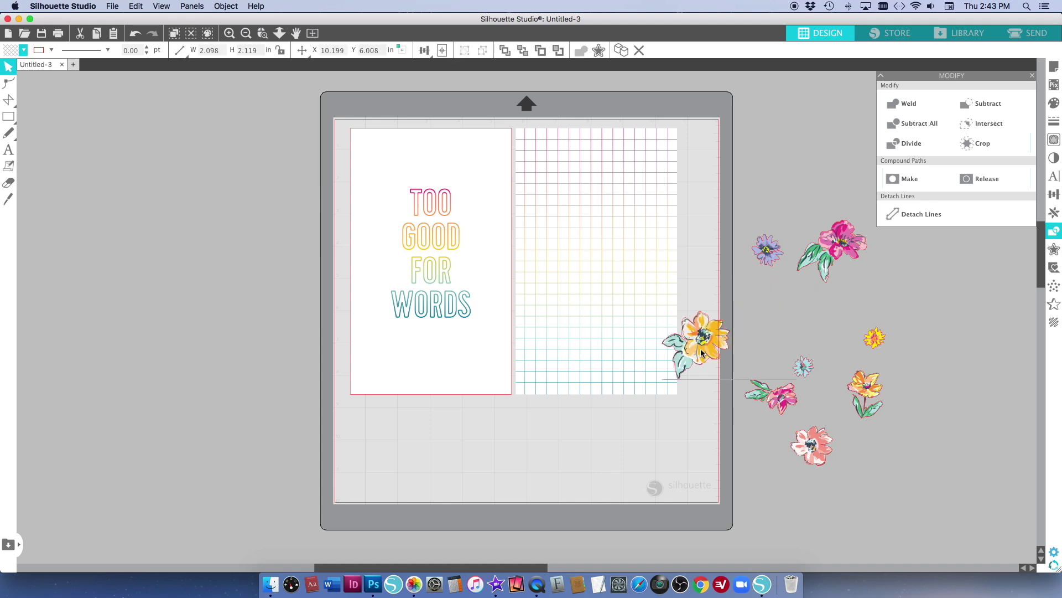
left_click_drag(696, 352, 777, 326)
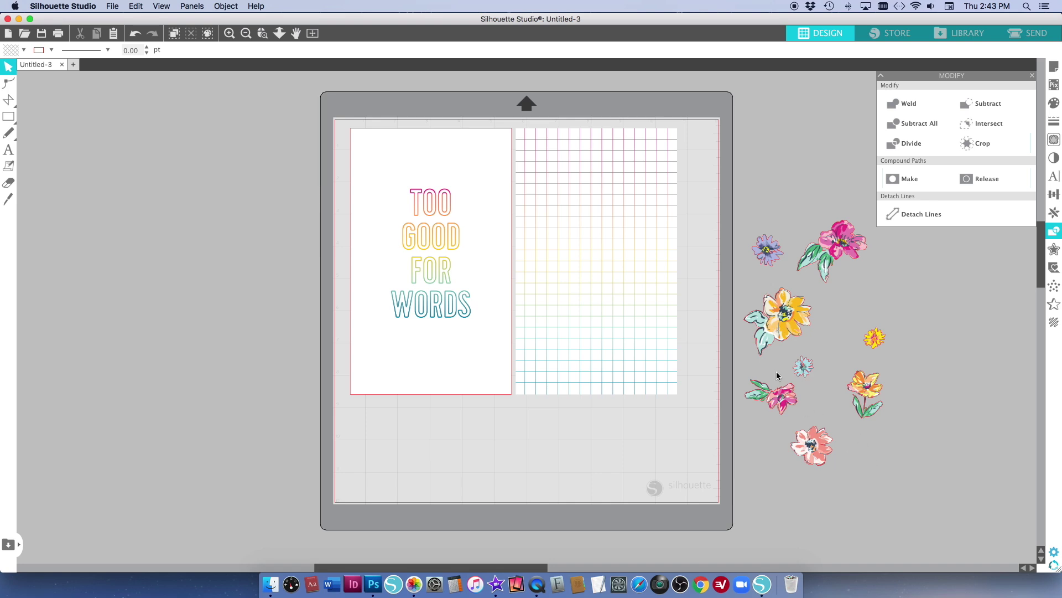
left_click_drag(784, 314, 389, 427)
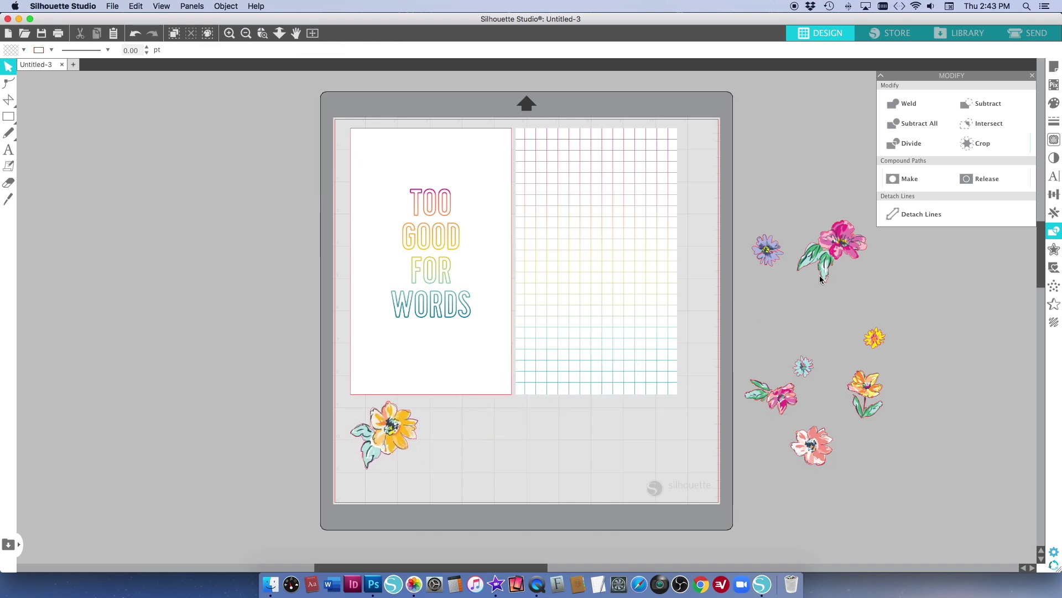
left_click_drag(834, 252, 471, 422)
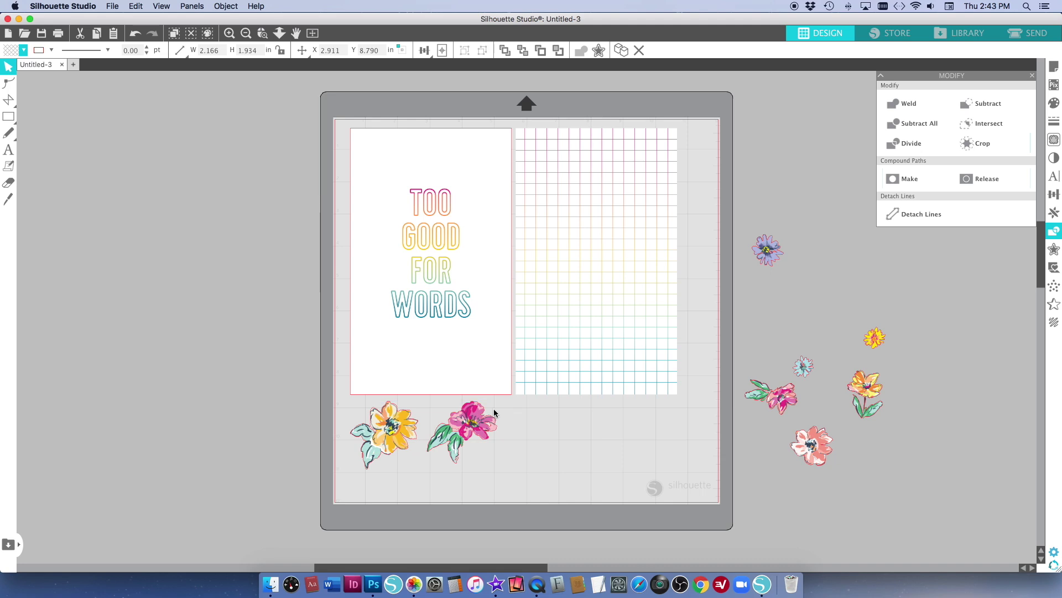
left_click(541, 441)
left_click_drag(751, 268, 511, 447)
left_click(660, 426)
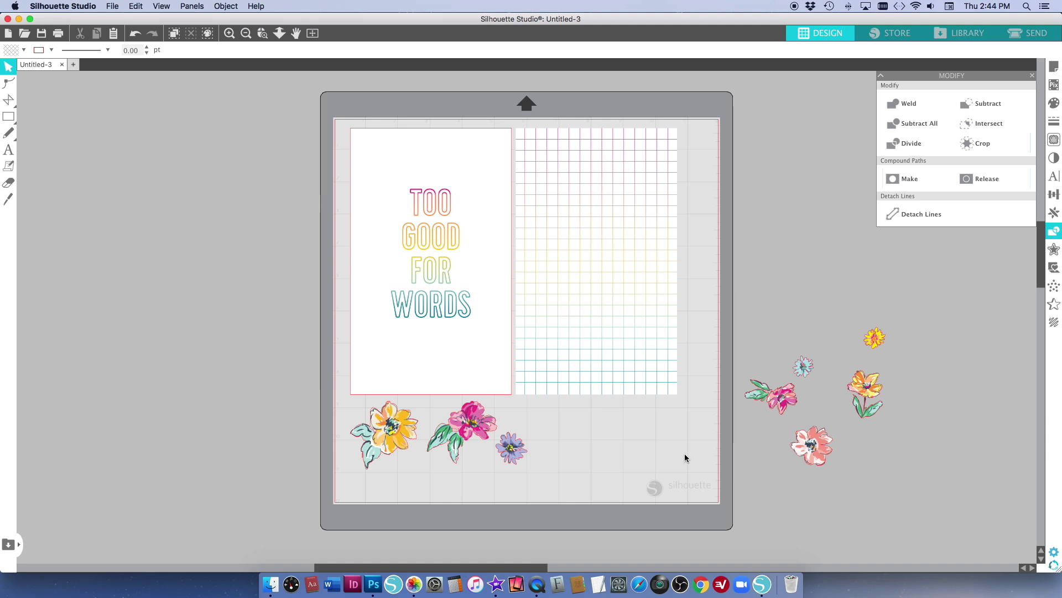
Switch to Finder and open the CTK 2020 August LC PNG folder within the Journal Cards folder
left_click(271, 583)
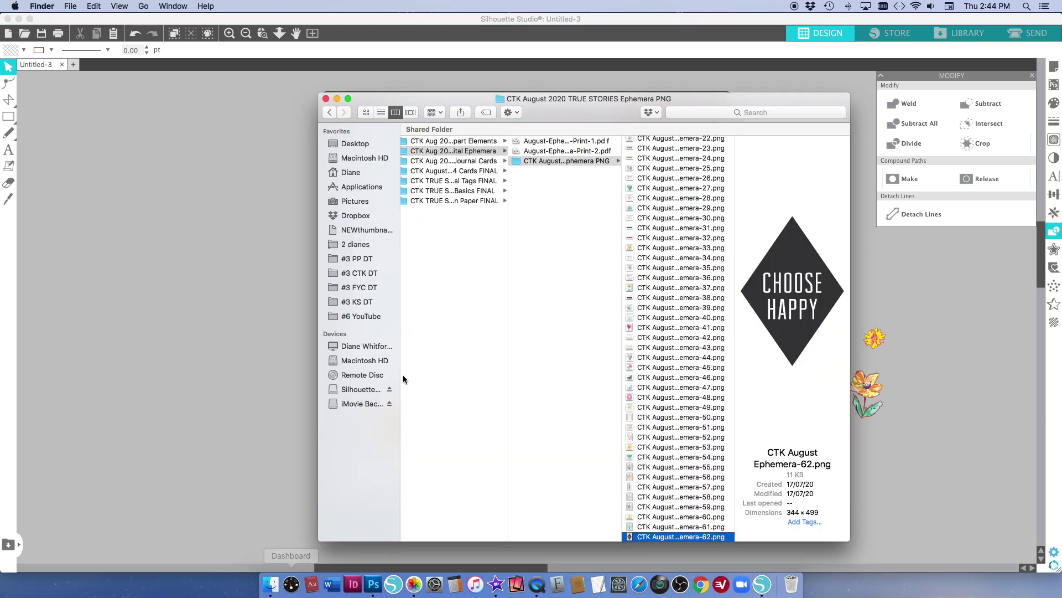
left_click(486, 161)
left_click(573, 141)
Look through the journal card images and bring the floral card CTK 2020 August LC 5A-01.png into the Silhouette Studio design
left_click(669, 145)
key("Down")
key("Down")
key("Down")
key("Down")
key("Down")
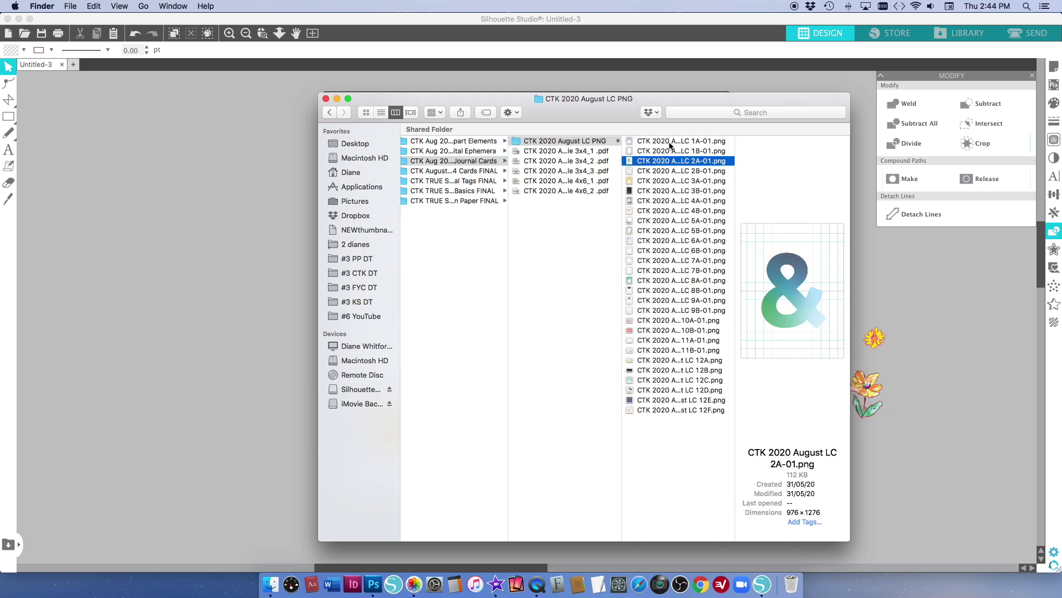
key("Down")
key("Down")
key("Down")
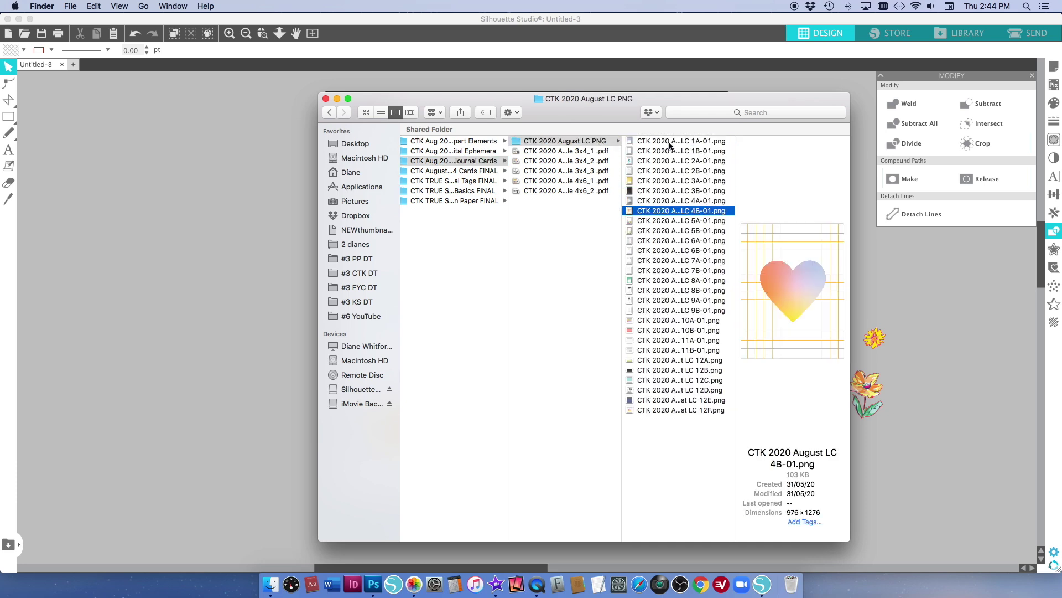
left_click_drag(675, 221, 235, 238)
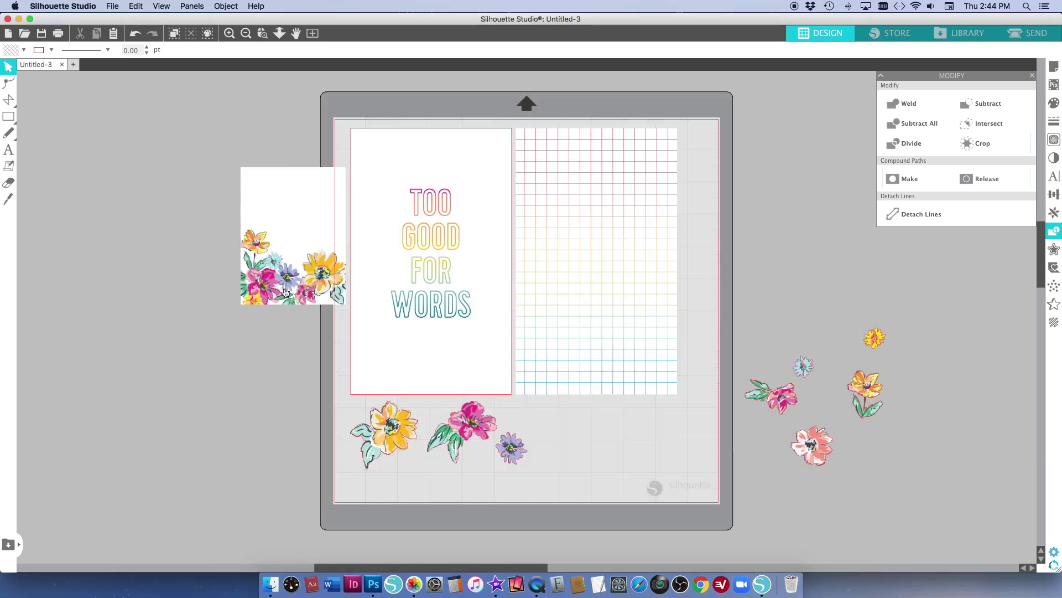
Align the floral card with the lower-left corner of the quote card's frame and enlarge it to about 4.99 by 6.53 in
left_click_drag(283, 275, 355, 332)
left_click_drag(389, 354, 389, 358)
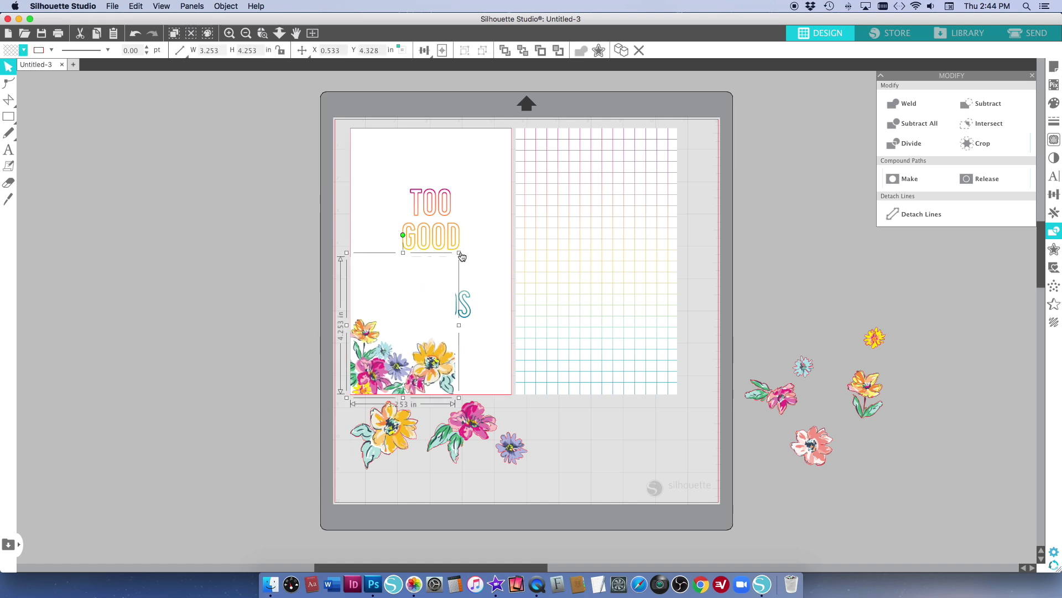
left_click_drag(459, 253, 538, 198)
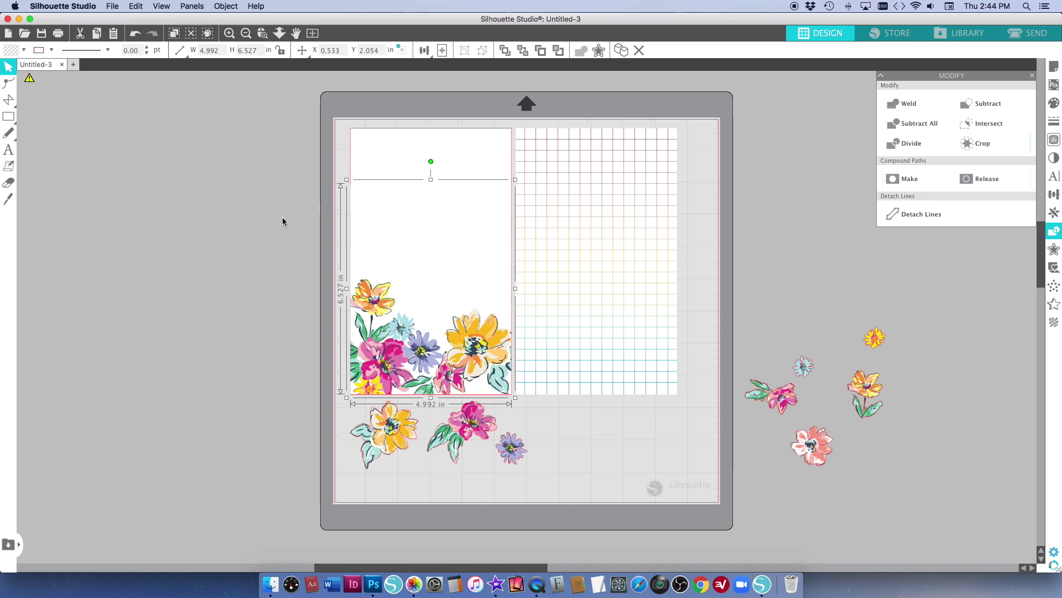
Bring the TOO GOOD FOR WORDS card in front of the floral card and move it off the mat to the left
left_click(391, 142)
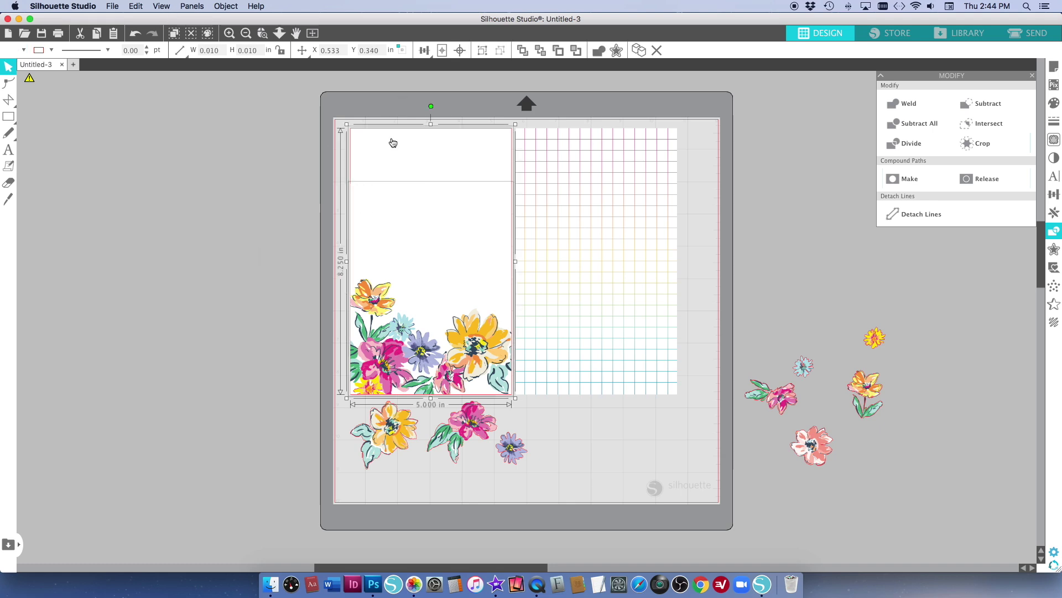
left_click(331, 281)
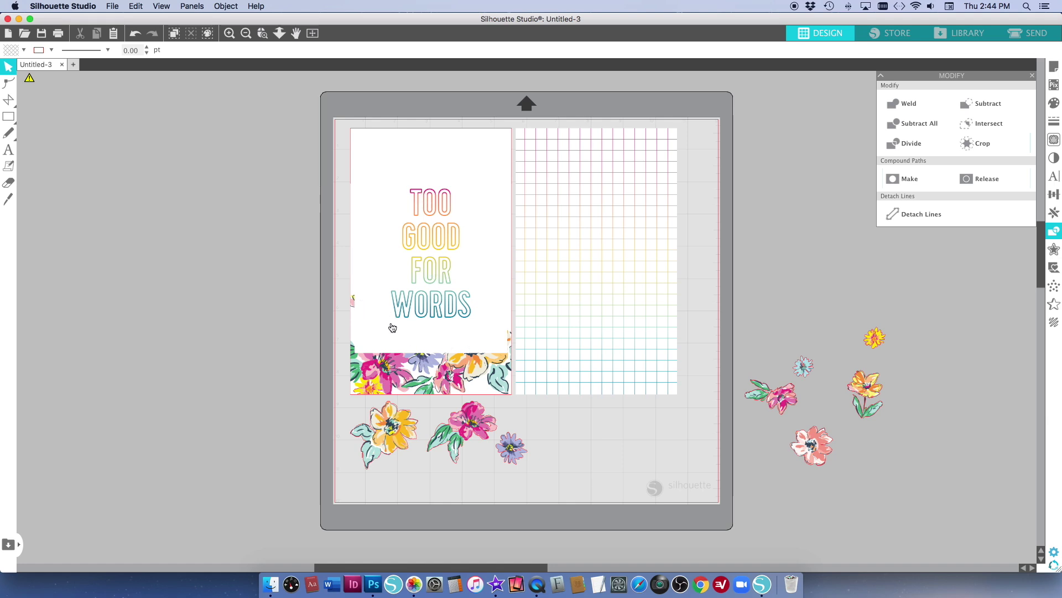
left_click_drag(377, 232, 166, 224)
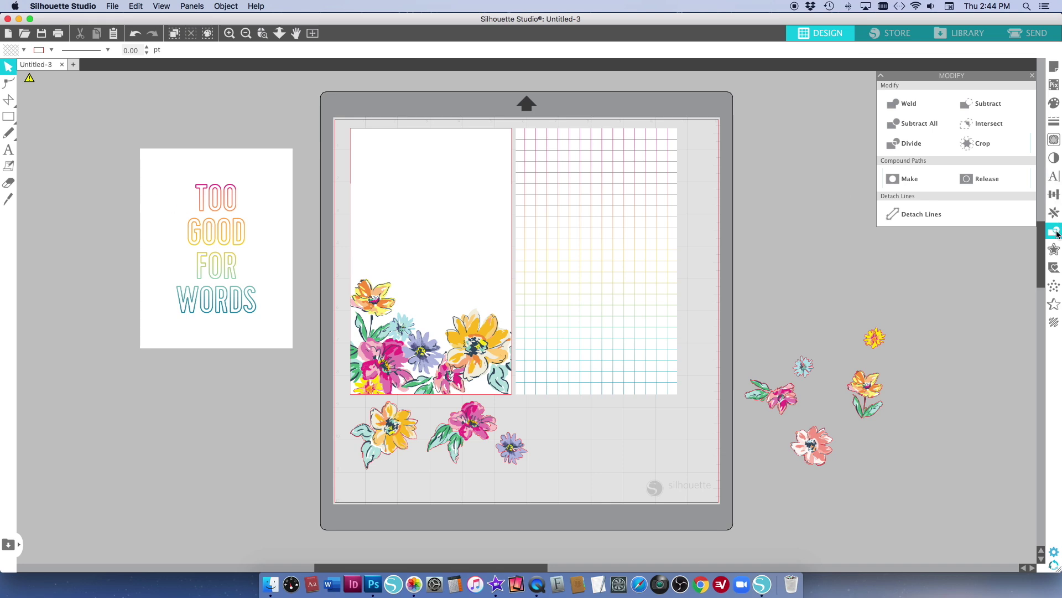
Trace the outer edge of the TOO GOOD FOR WORDS lettering with the threshold at 95%
left_click(1054, 139)
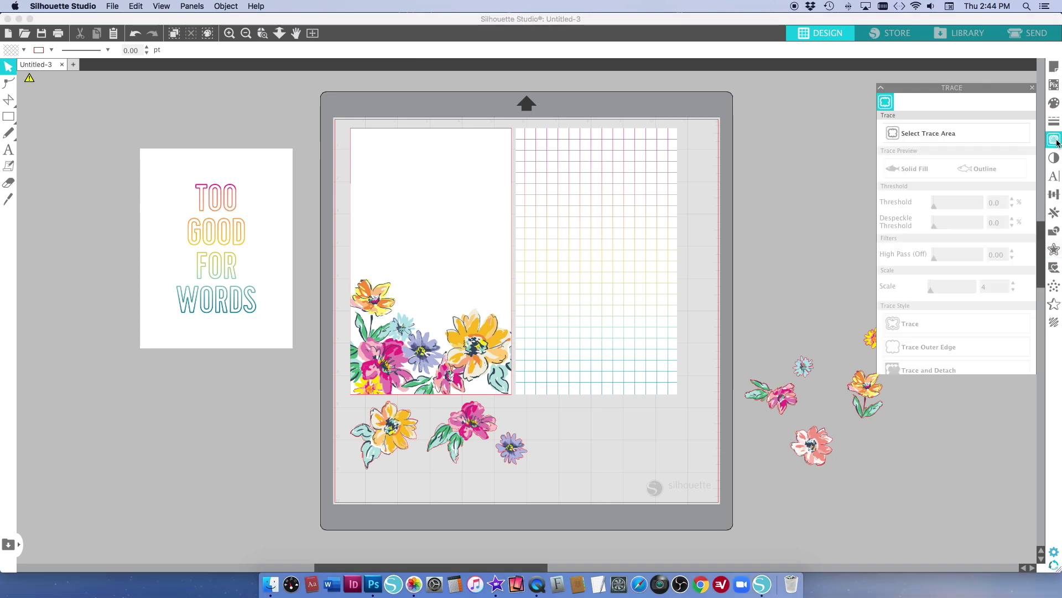
left_click(921, 128)
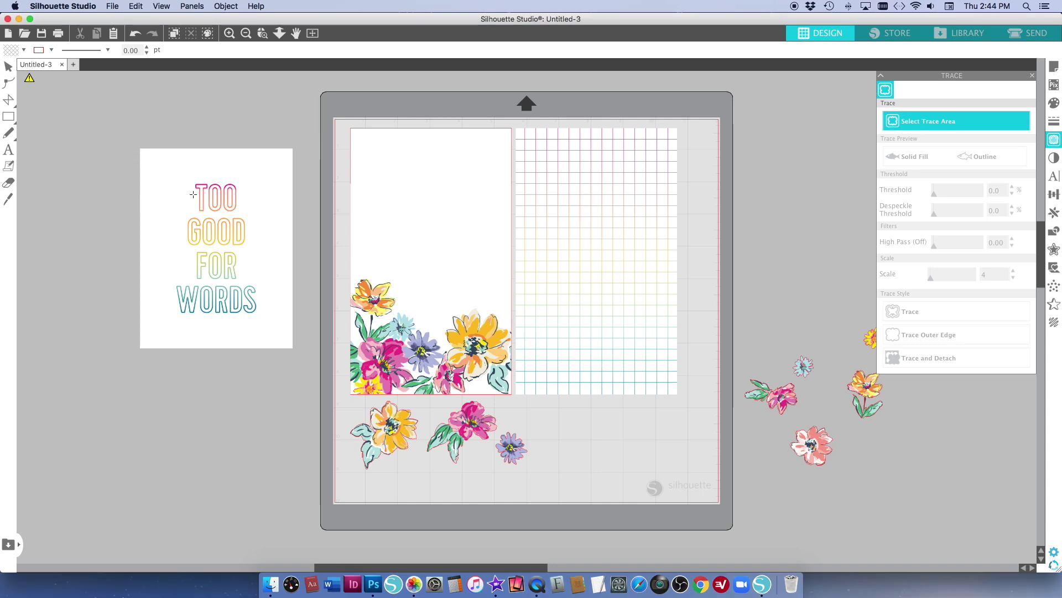
left_click_drag(167, 176, 265, 323)
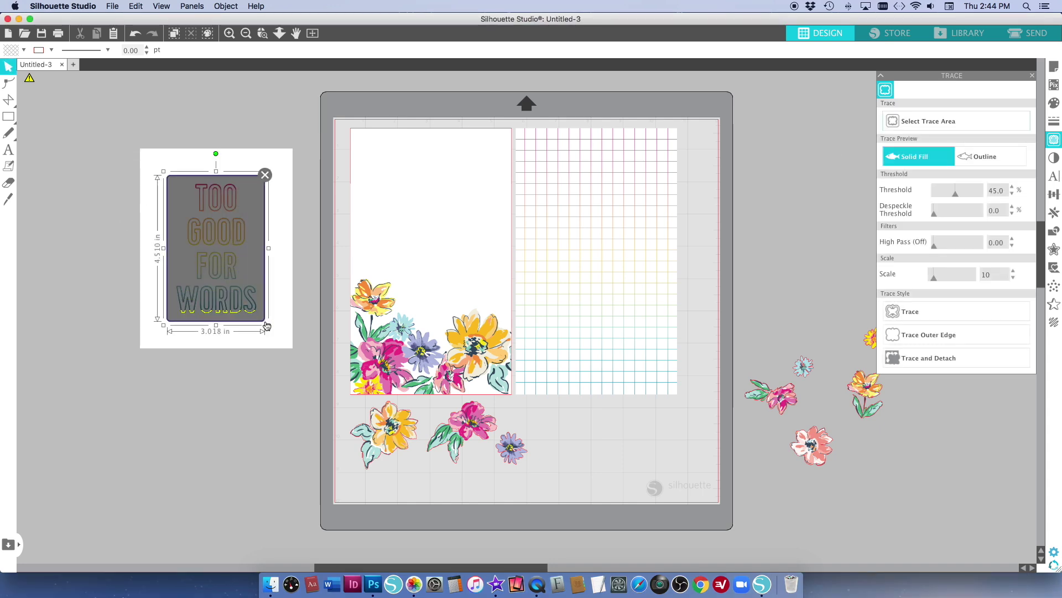
left_click_drag(957, 193, 978, 192)
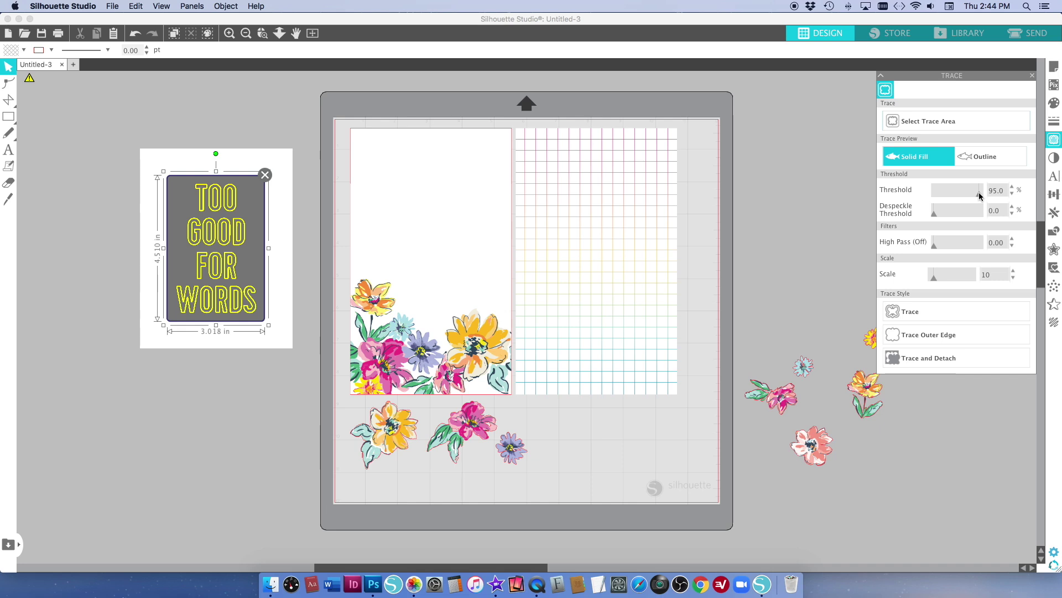
left_click(921, 337)
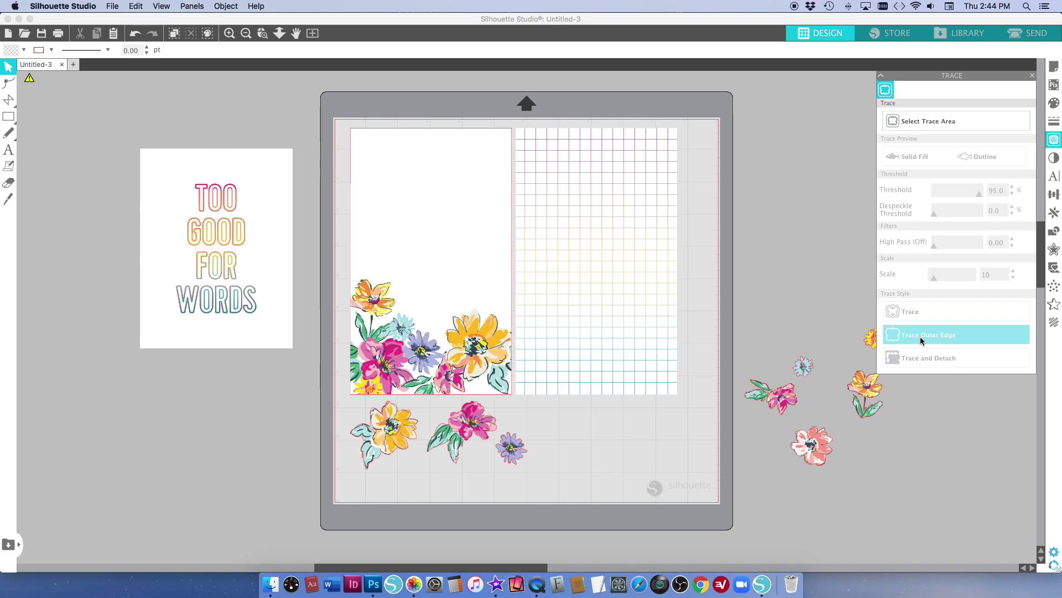
Add a rounded-corner offset of 0.120 in around the traced lettering outline
left_click(234, 221)
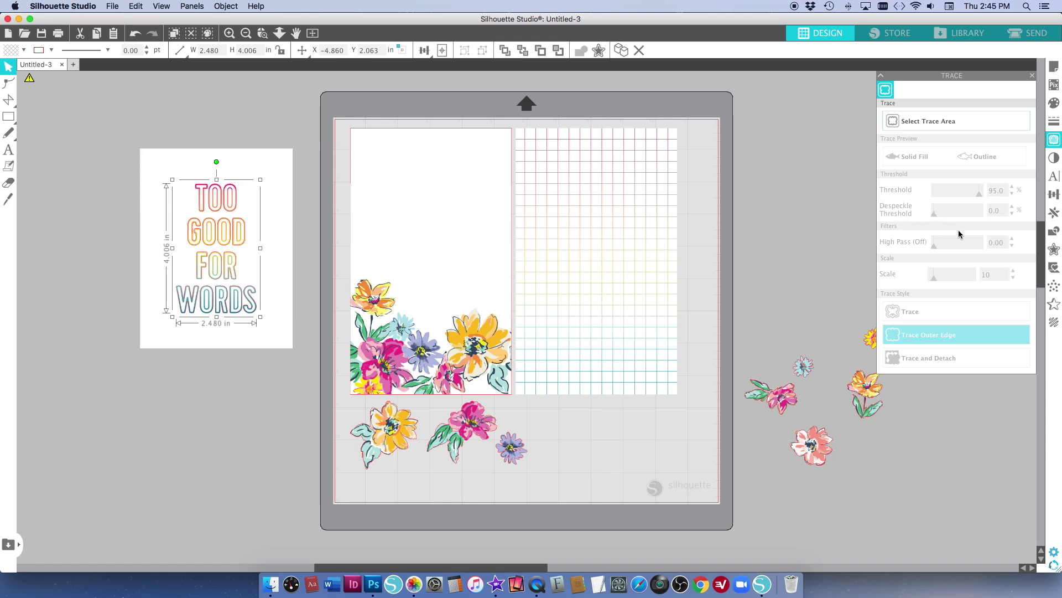
left_click(1055, 252)
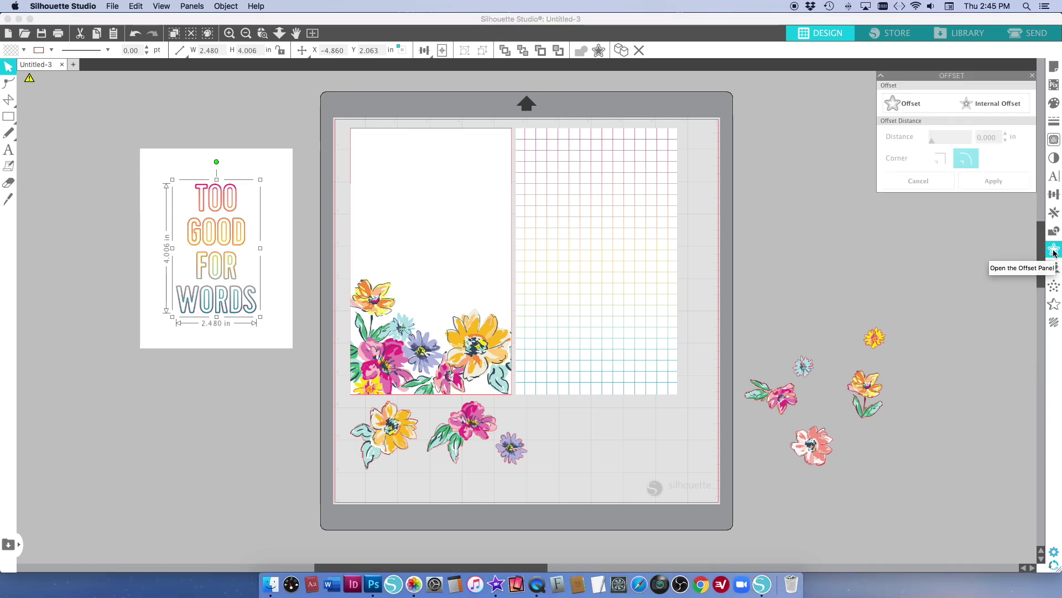
left_click(910, 105)
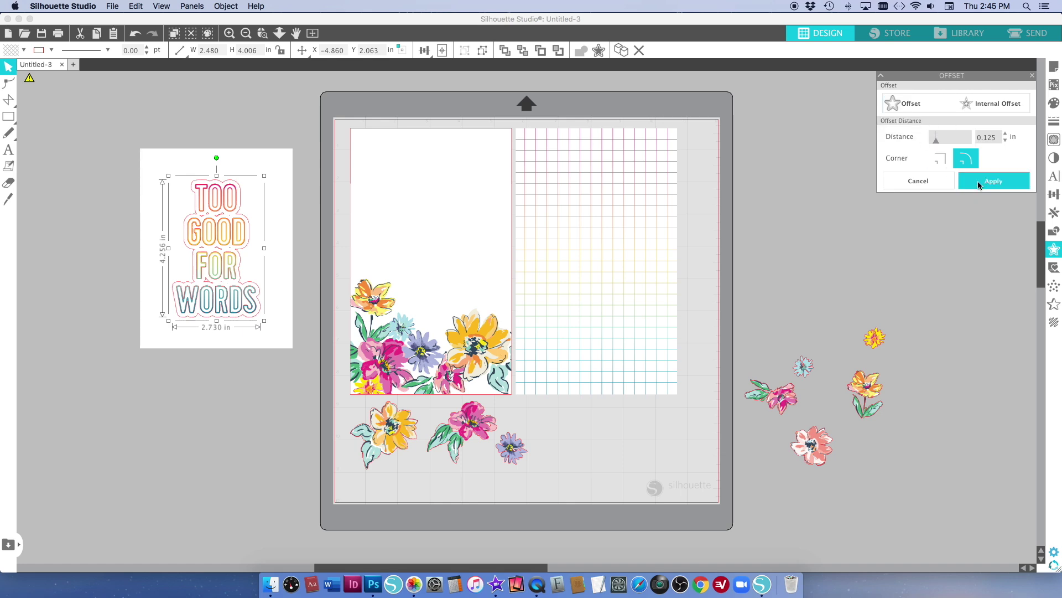
left_click(1006, 142)
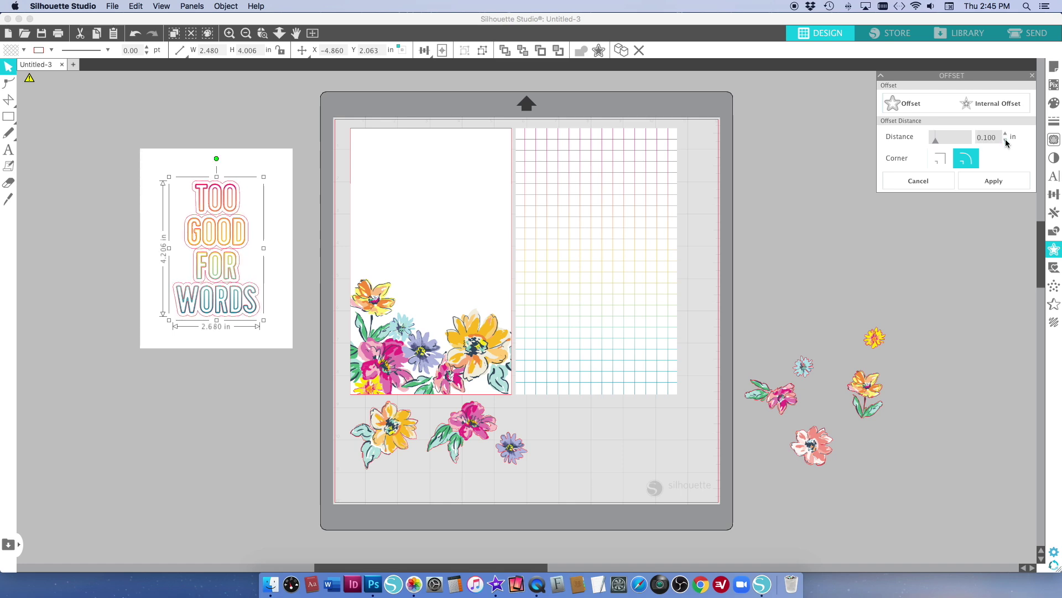
left_click(1006, 134)
left_click(1006, 133)
left_click(1005, 133)
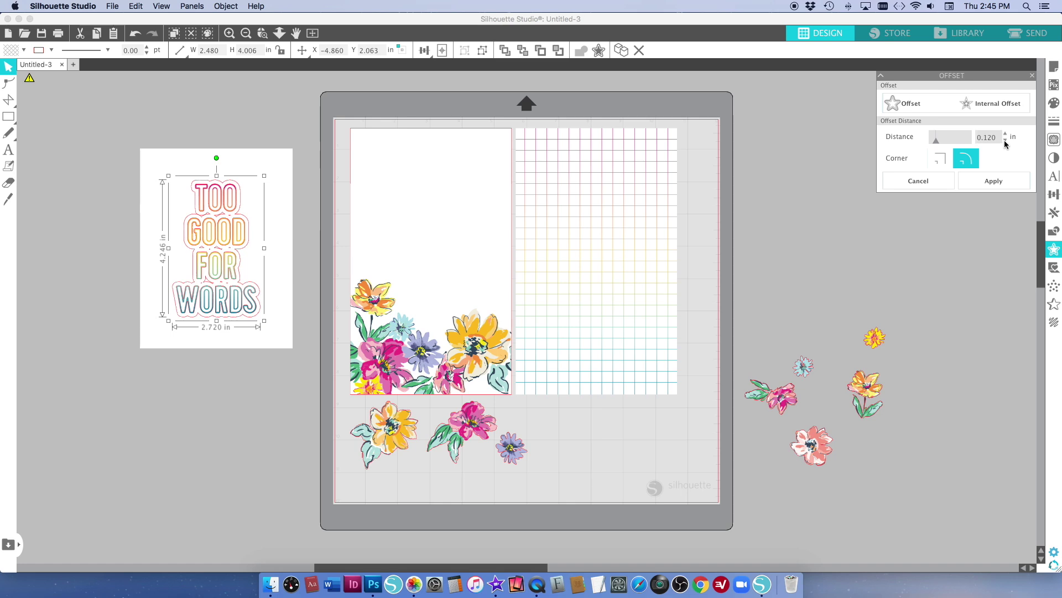
left_click(991, 183)
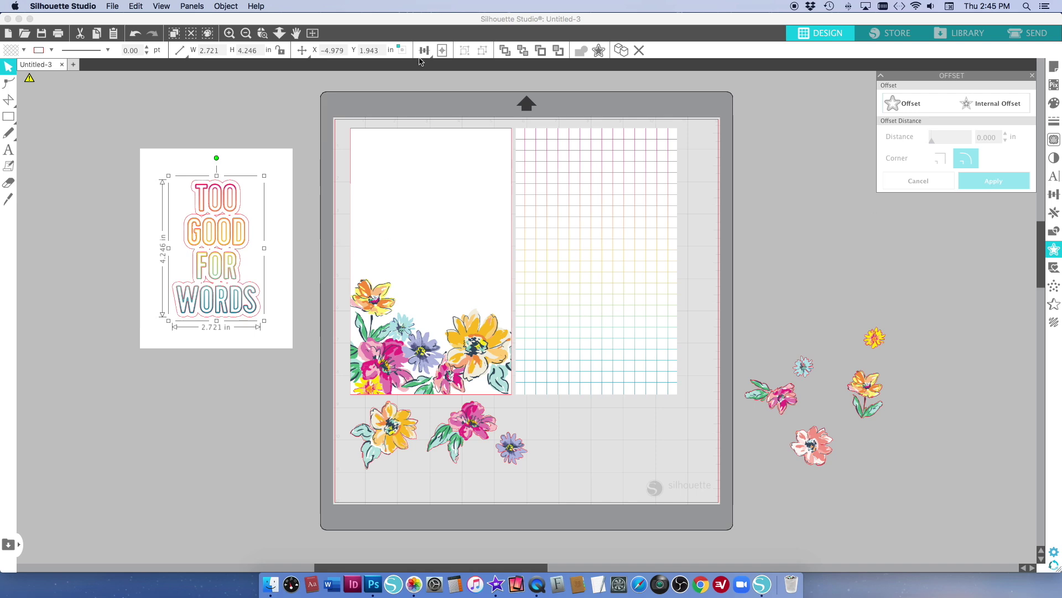
Delete the original trace outline from the lettering, keeping only the offset outline
left_click(262, 33)
left_click_drag(133, 143, 309, 367)
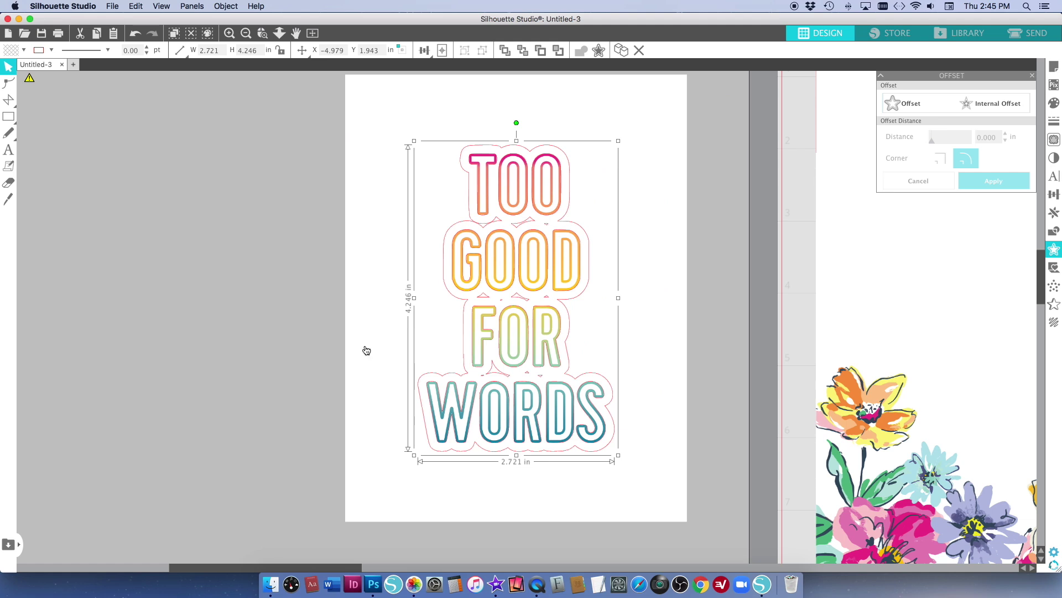
left_click(319, 204)
left_click(489, 157)
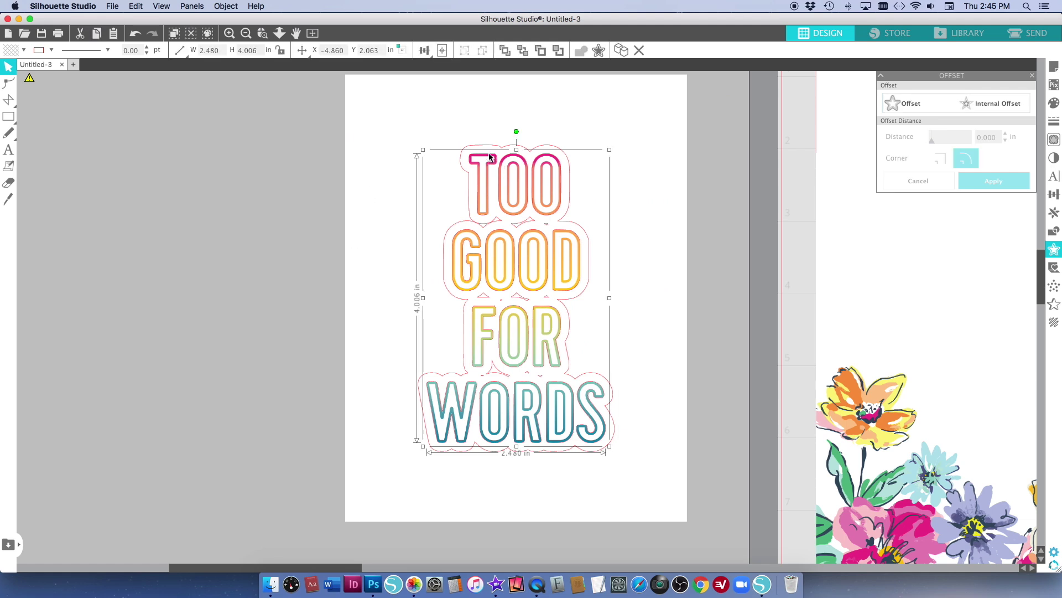
key("Delete")
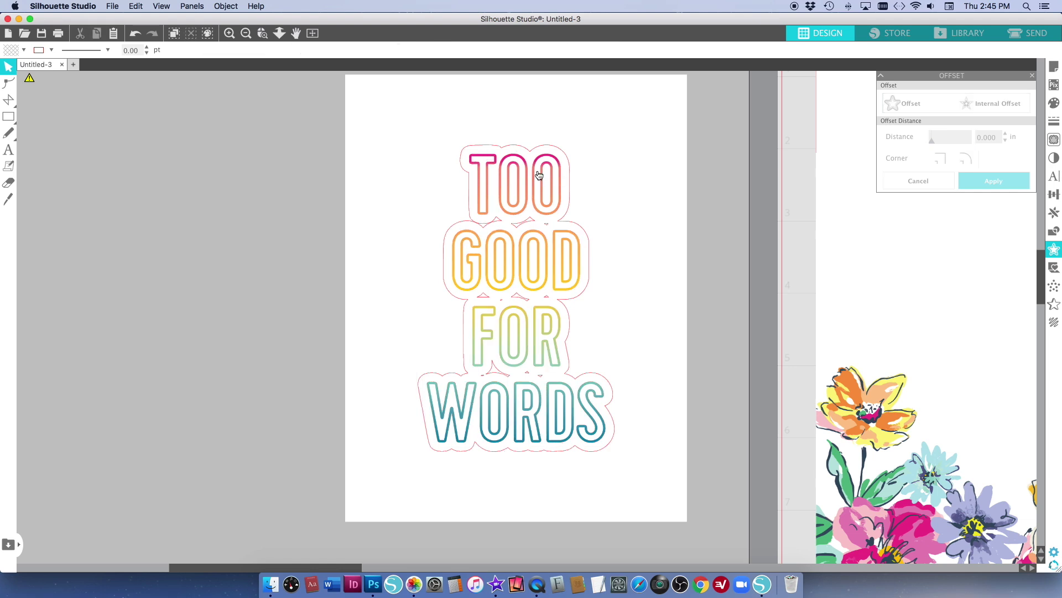
Release the offset outline's compound path and delete the small leftover shapes between the words
left_click(549, 226)
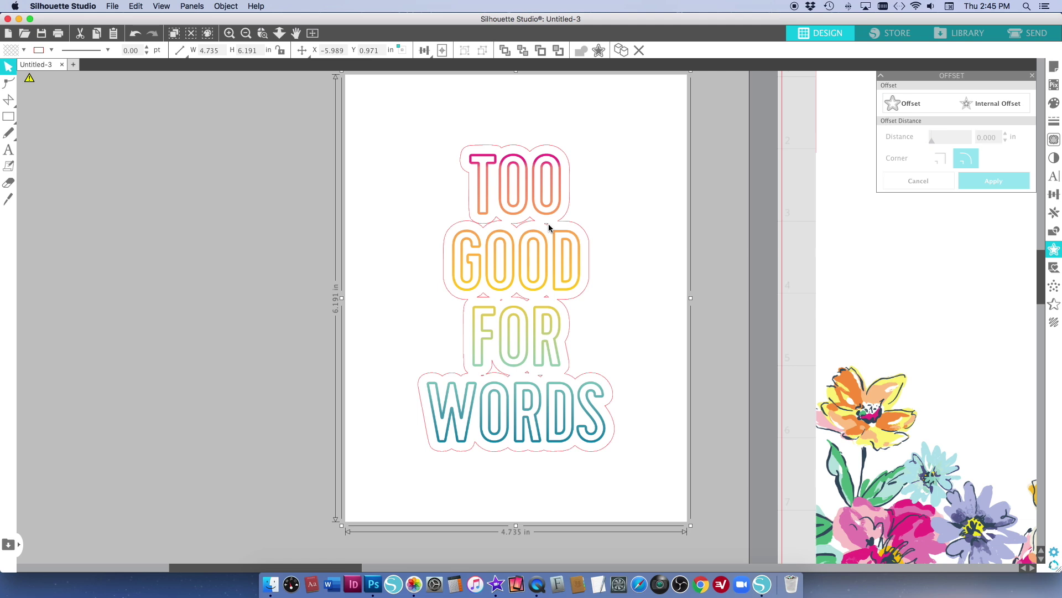
right_click(488, 222)
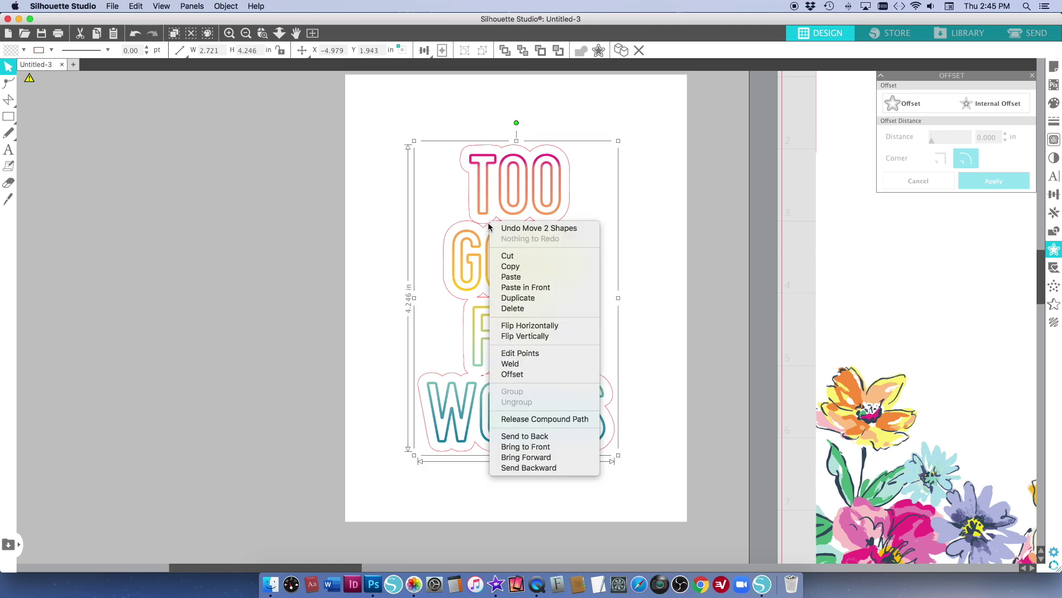
left_click(540, 422)
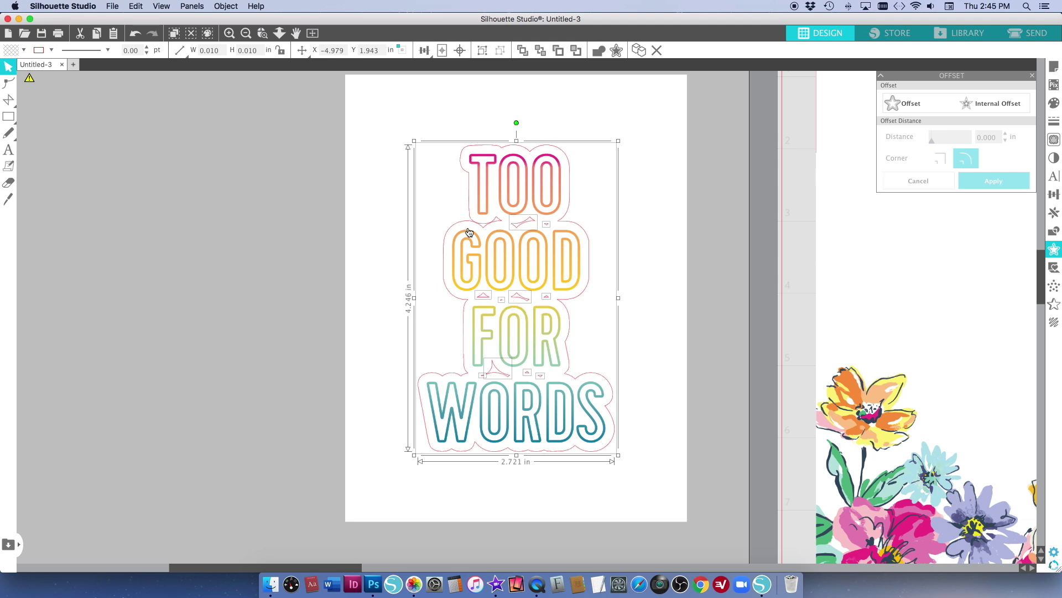
left_click(483, 149)
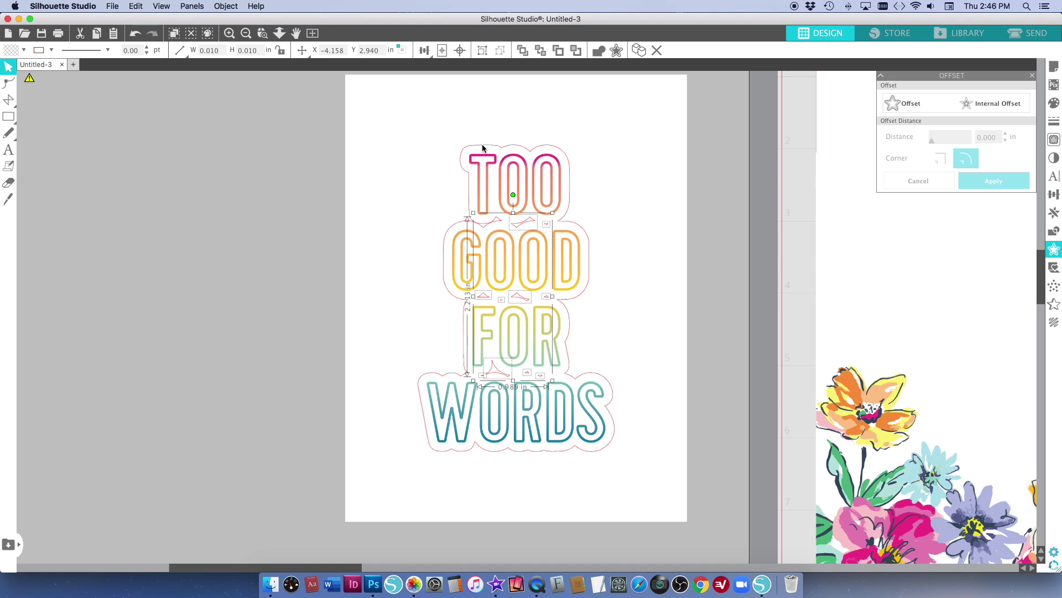
key("Delete")
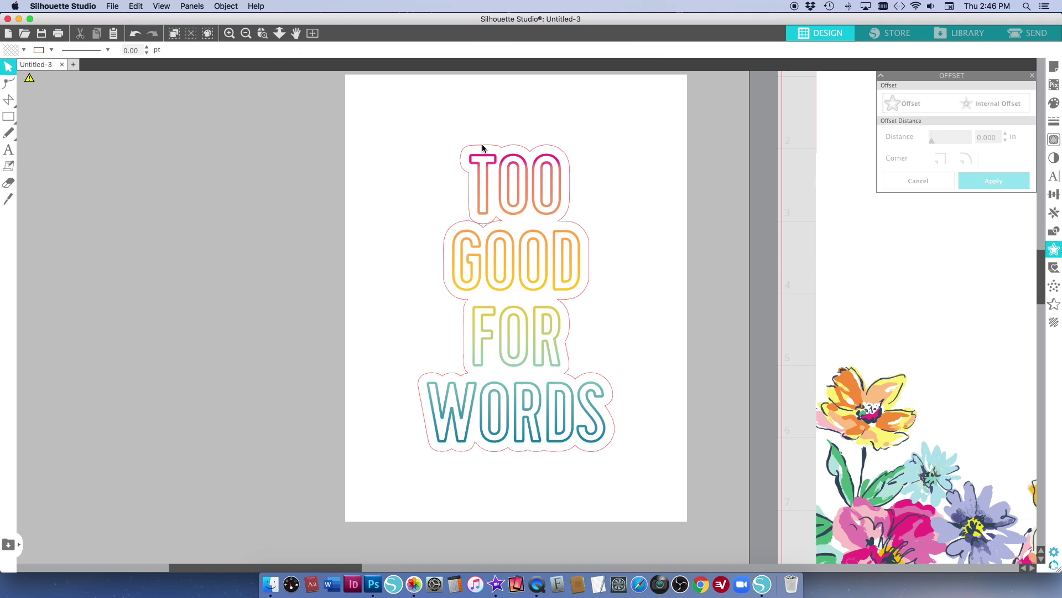
Crop the TOO GOOD FOR WORDS card to the offset outline
left_click(421, 163)
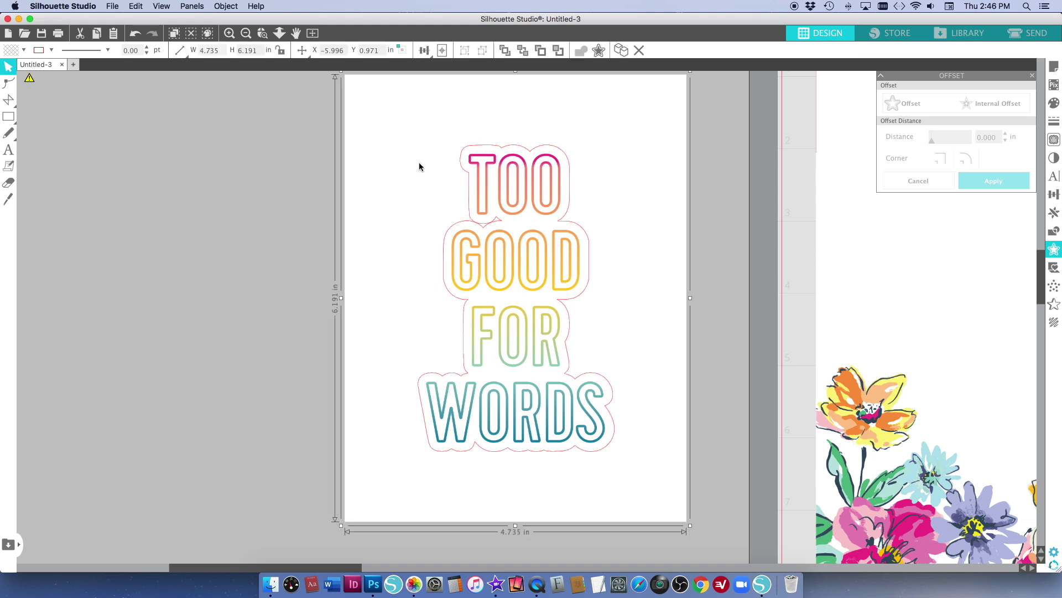
left_click(525, 236)
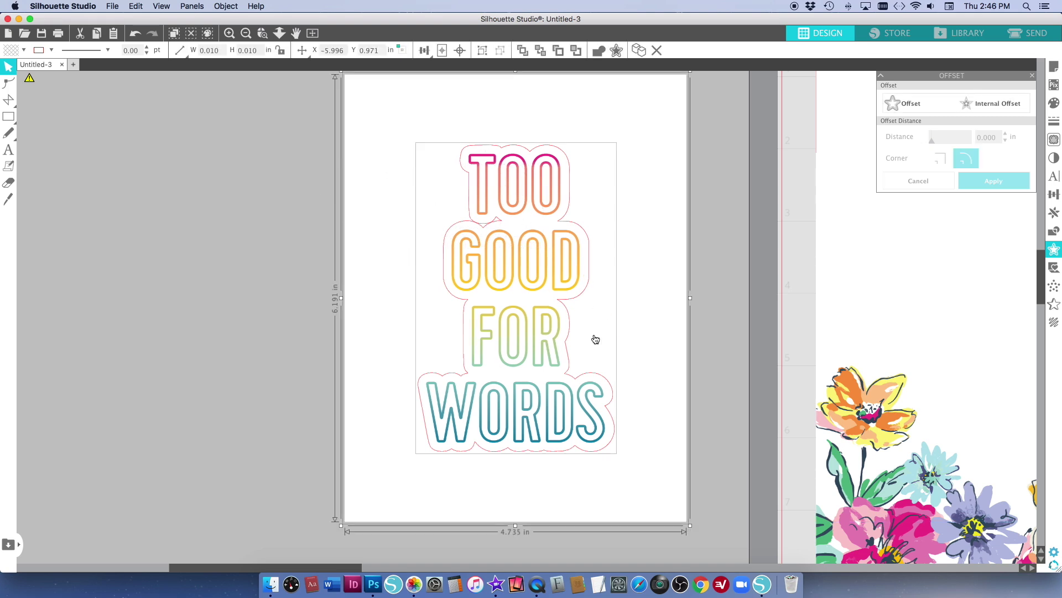
left_click(1054, 232)
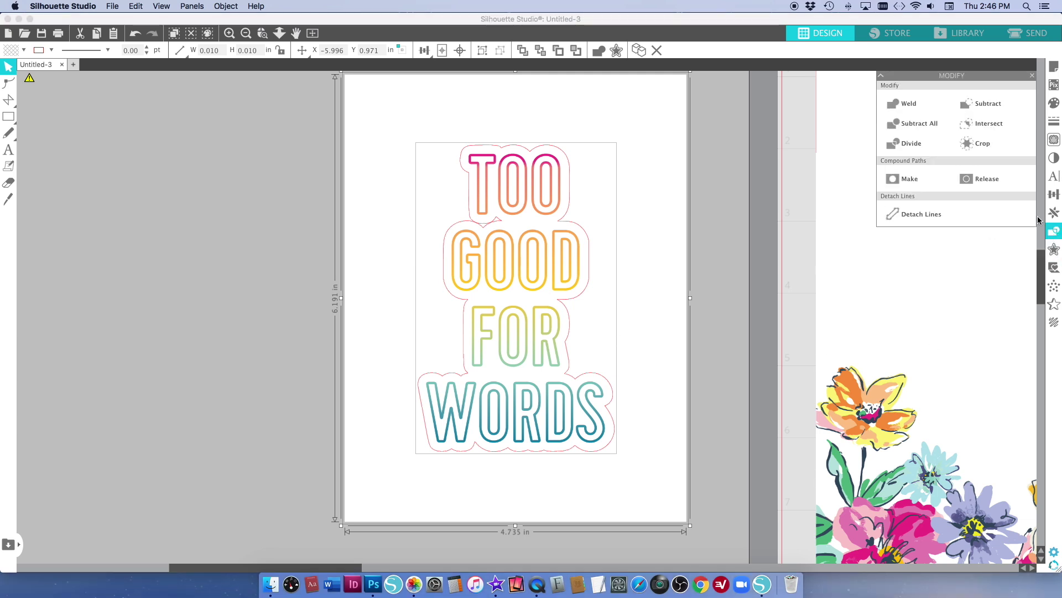
left_click(978, 146)
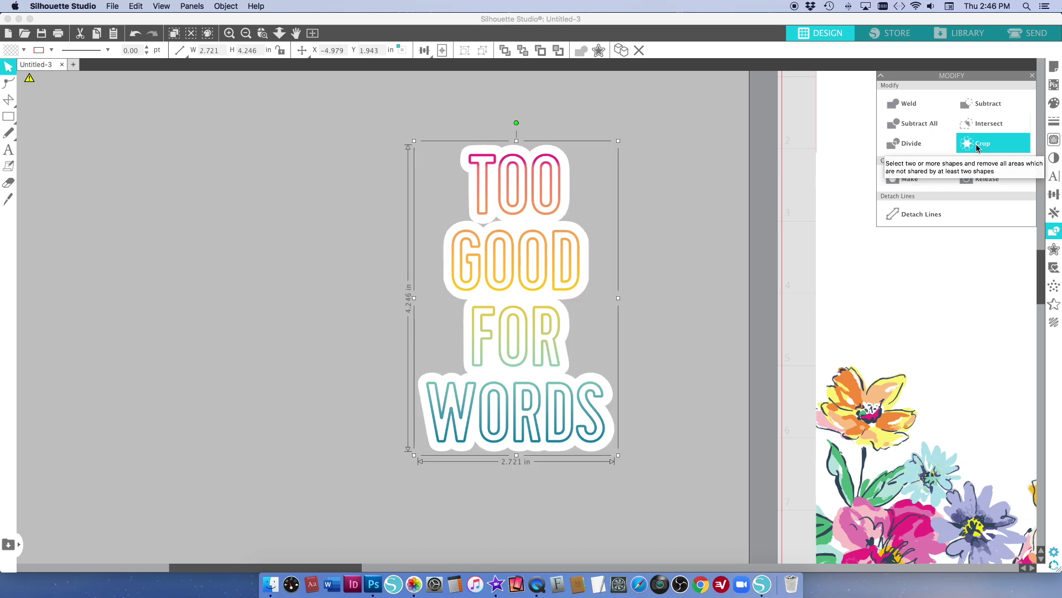
left_click(653, 339)
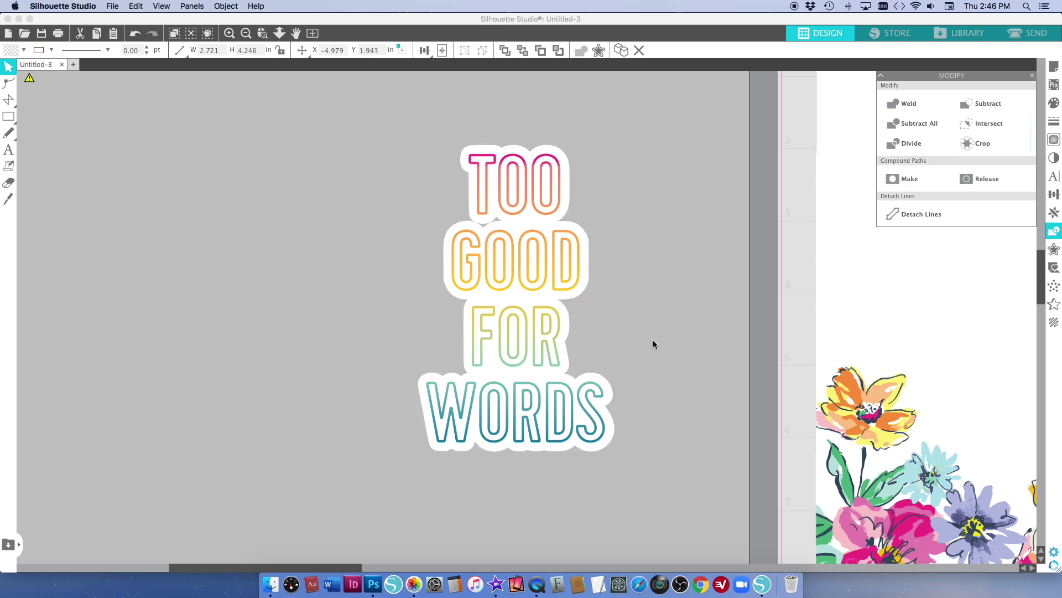
Move the cropped TOO GOOD FOR WORDS title onto the white area above the flowers on the floral card
left_click_drag(510, 392, 599, 392)
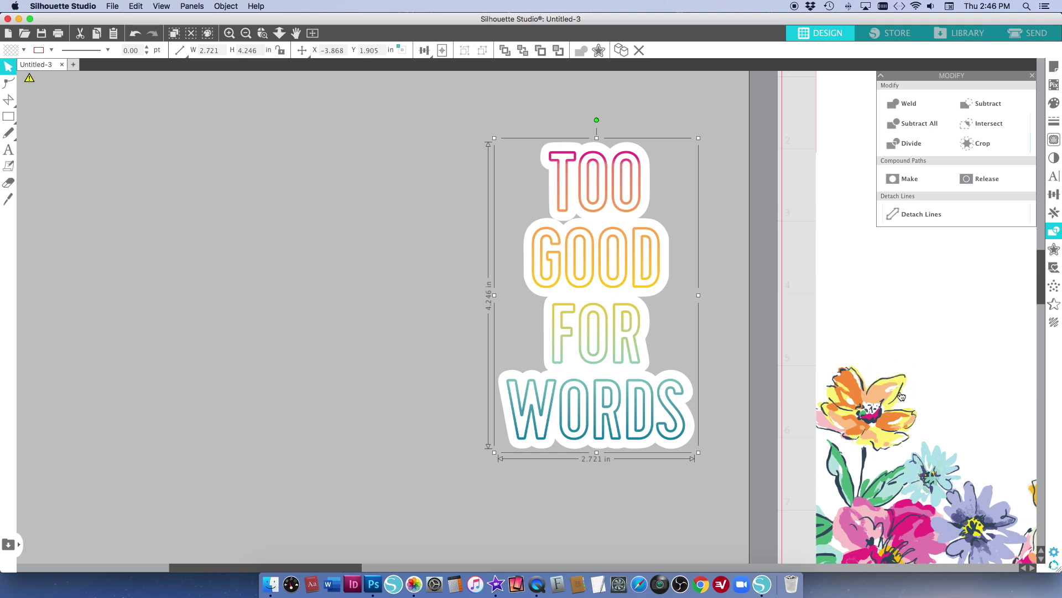
left_click(312, 33)
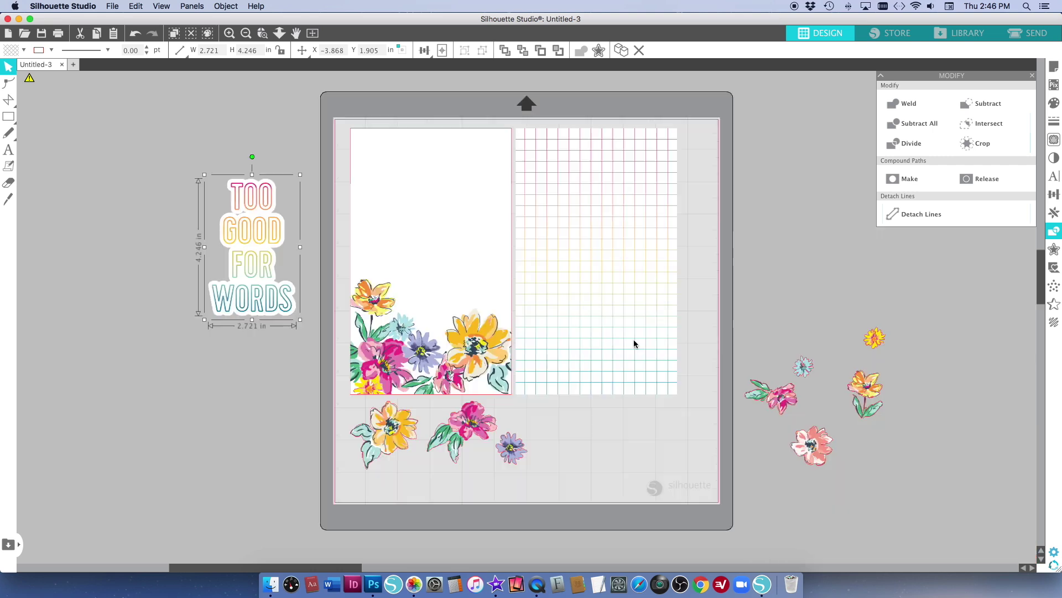
left_click_drag(271, 258, 433, 247)
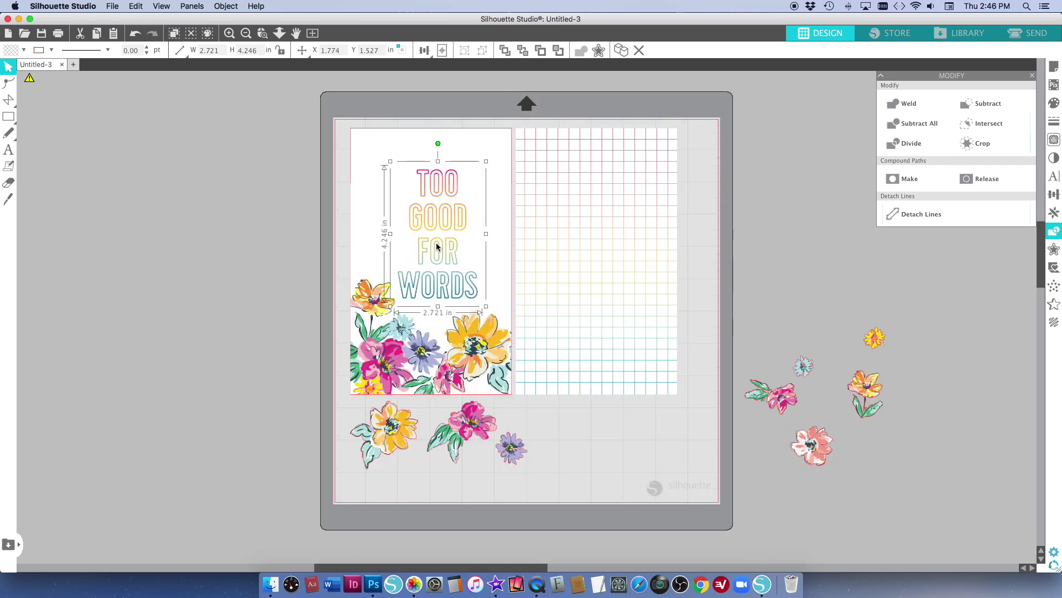
Centre the TOO GOOD FOR WORDS title horizontally on the floral card
left_click(409, 174, "shift")
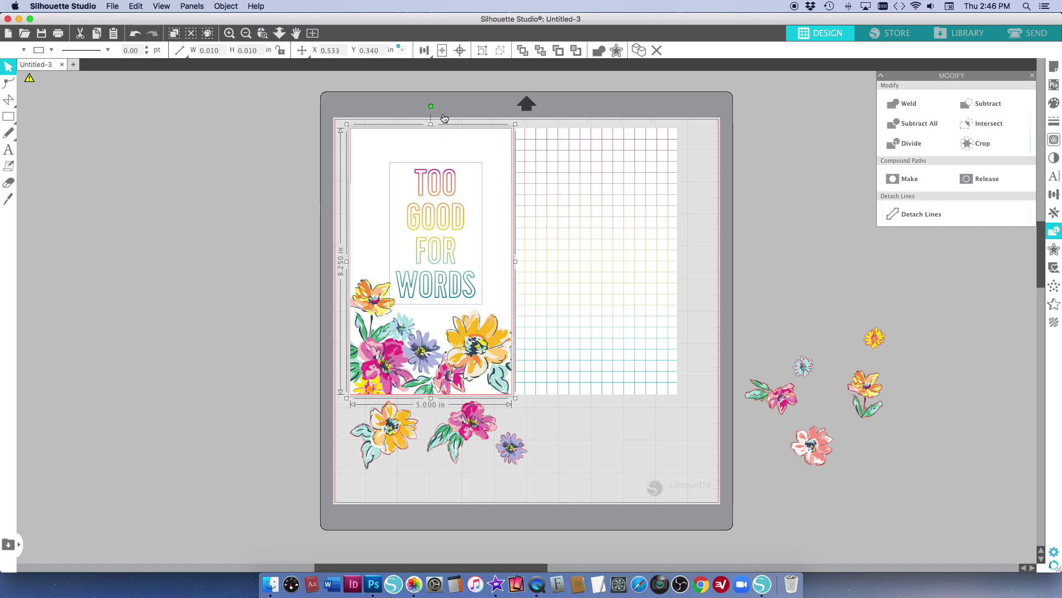
mouse_move(431, 51)
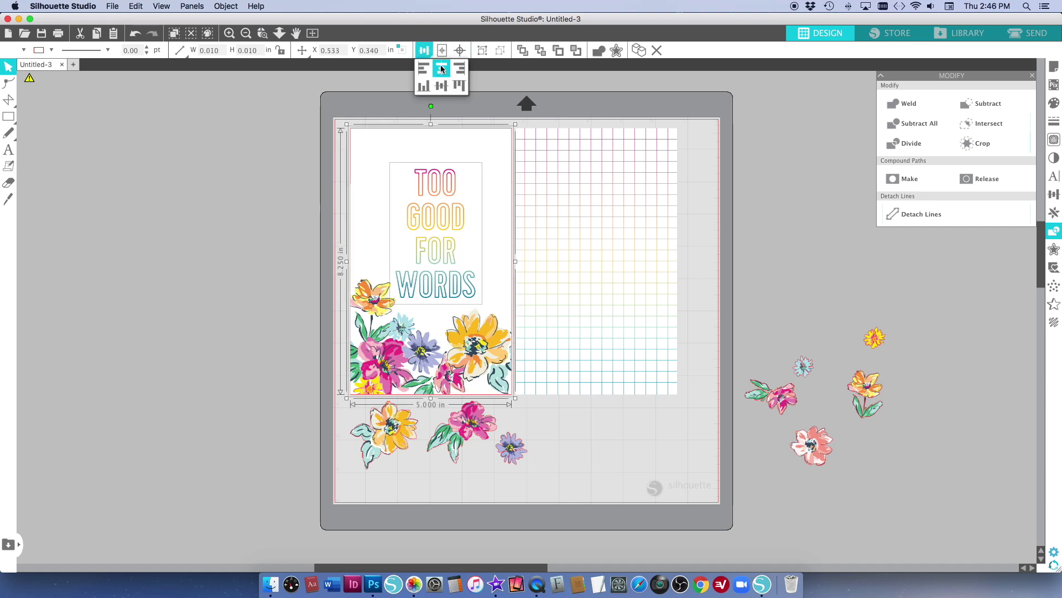
left_click(441, 68)
left_click(317, 240)
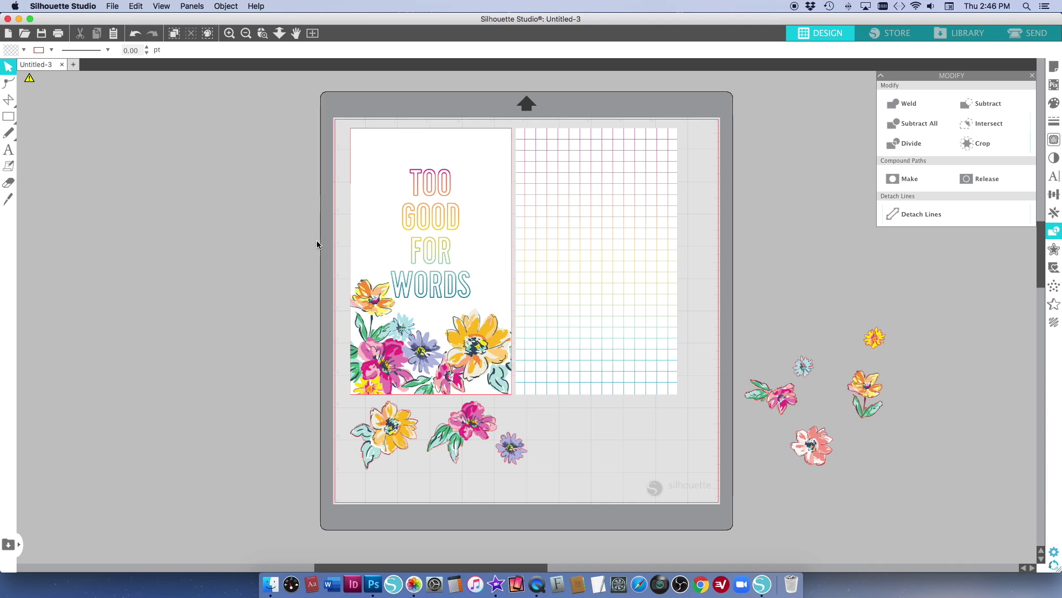
Set the title's line to Cut in the send settings and return to the design view
left_click(430, 218)
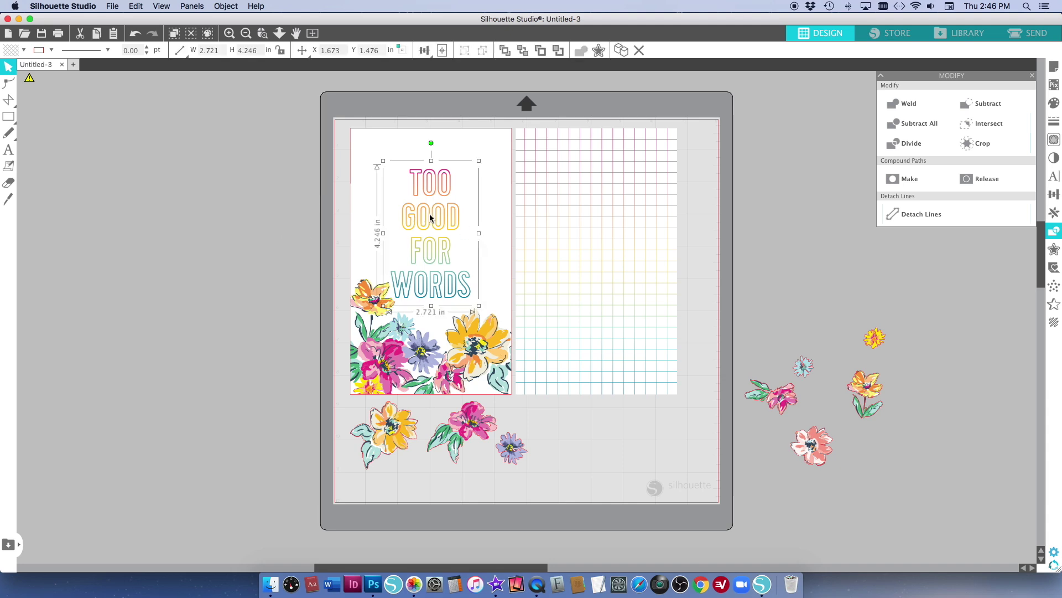
left_click(1045, 36)
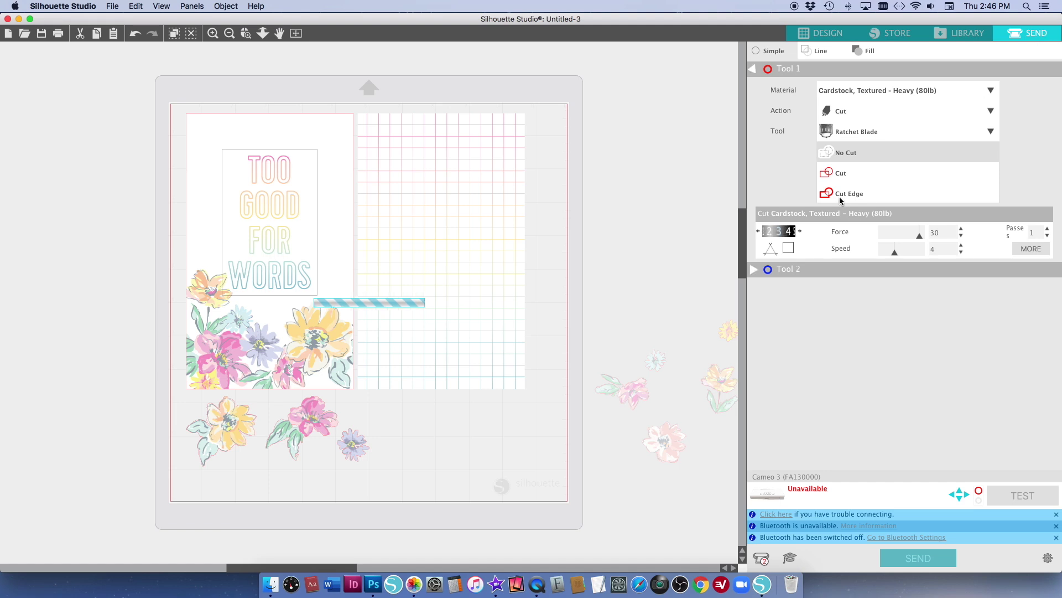
left_click(842, 194)
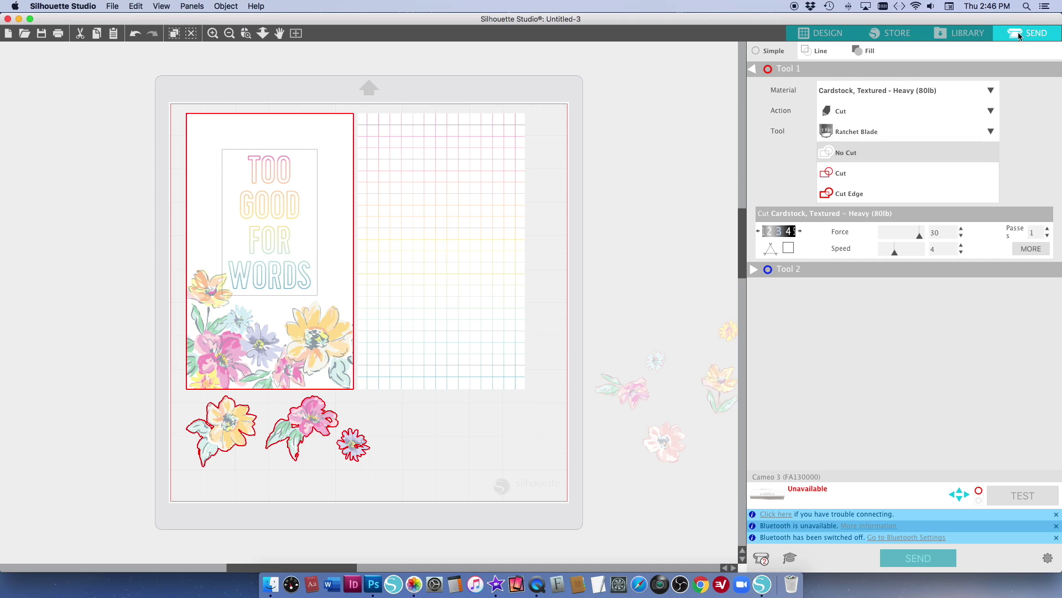
left_click(837, 176)
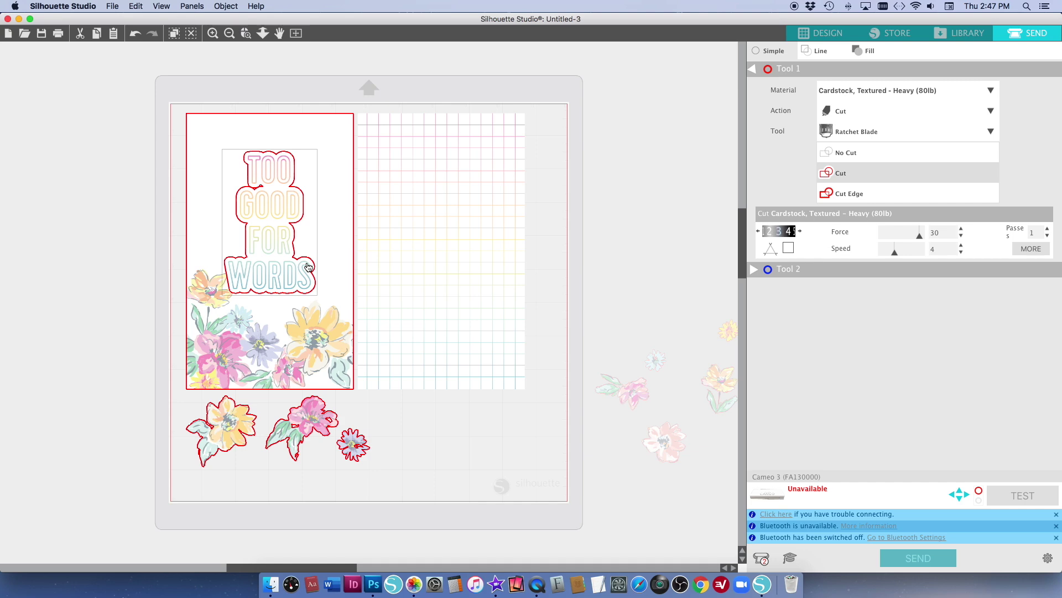
left_click(821, 34)
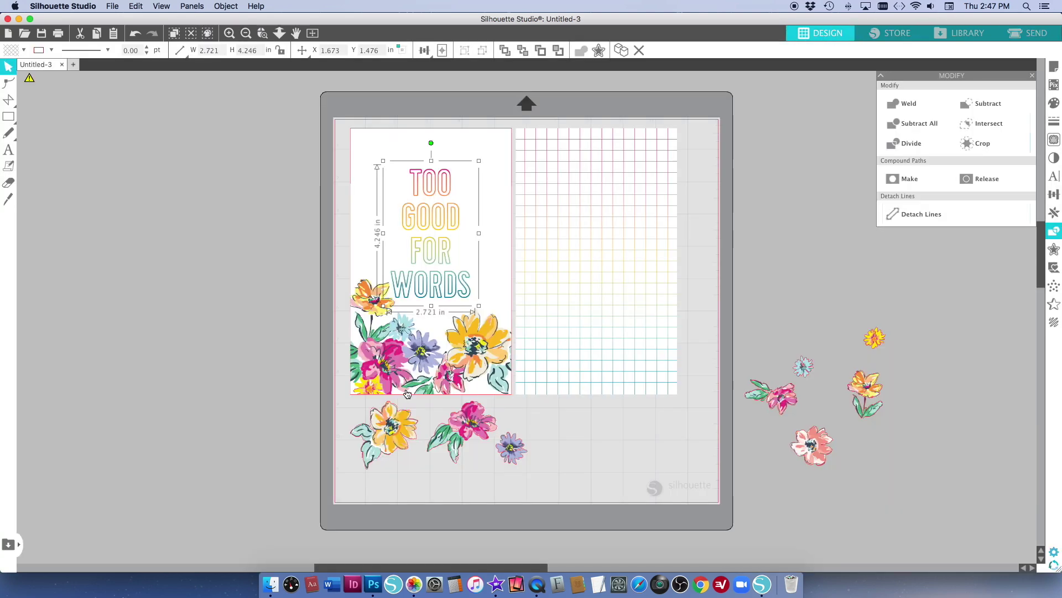
left_click(567, 439)
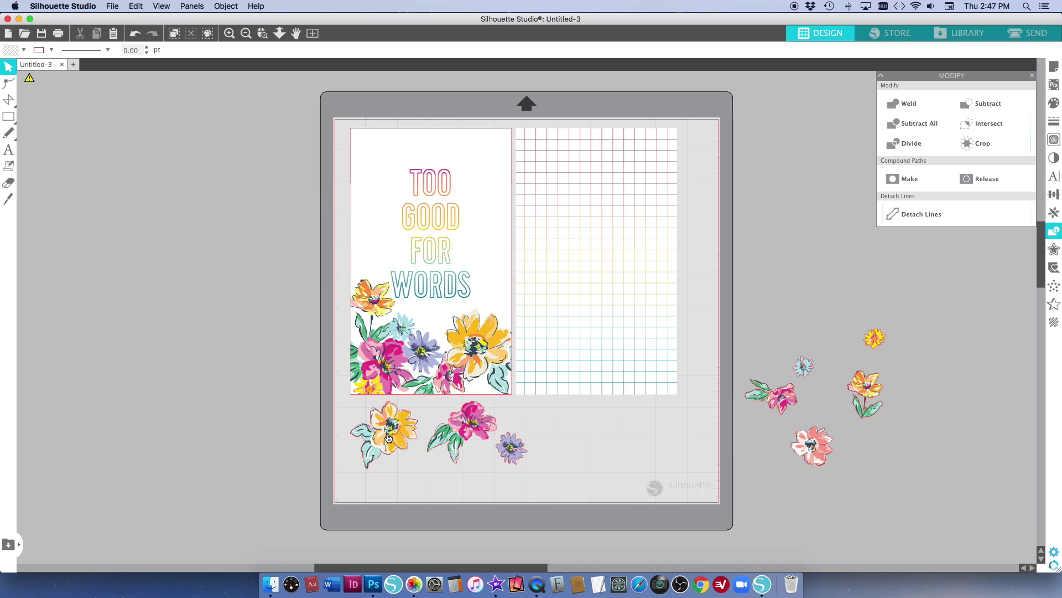
Draw a rectangle on the empty area beside the mat and size it to 3 by 4 in
left_click(11, 117)
left_click_drag(194, 200, 288, 321)
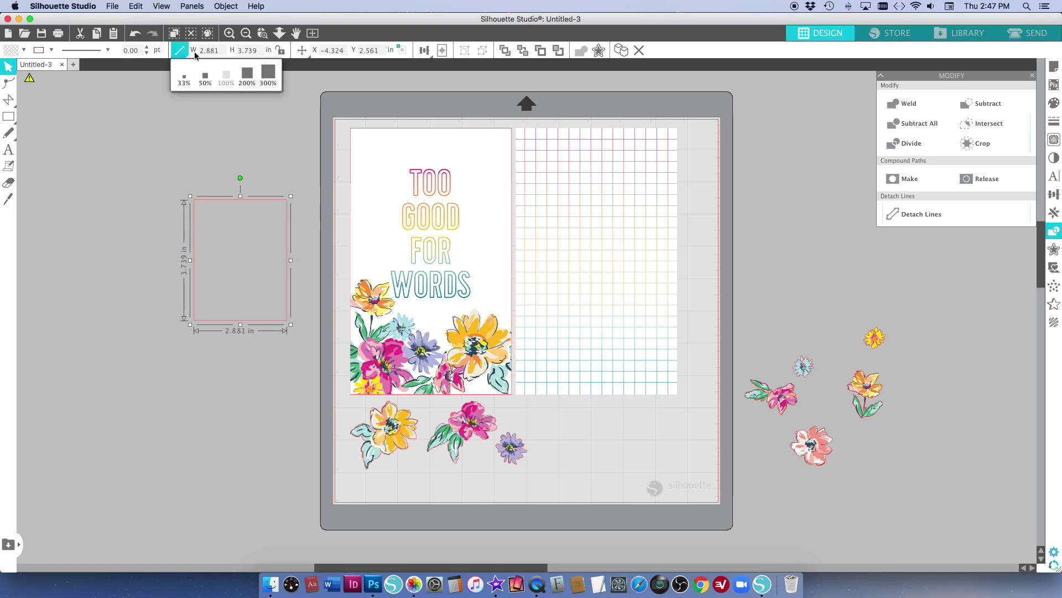
left_click(213, 52)
type("3")
key("Tab")
type("4")
key("Return")
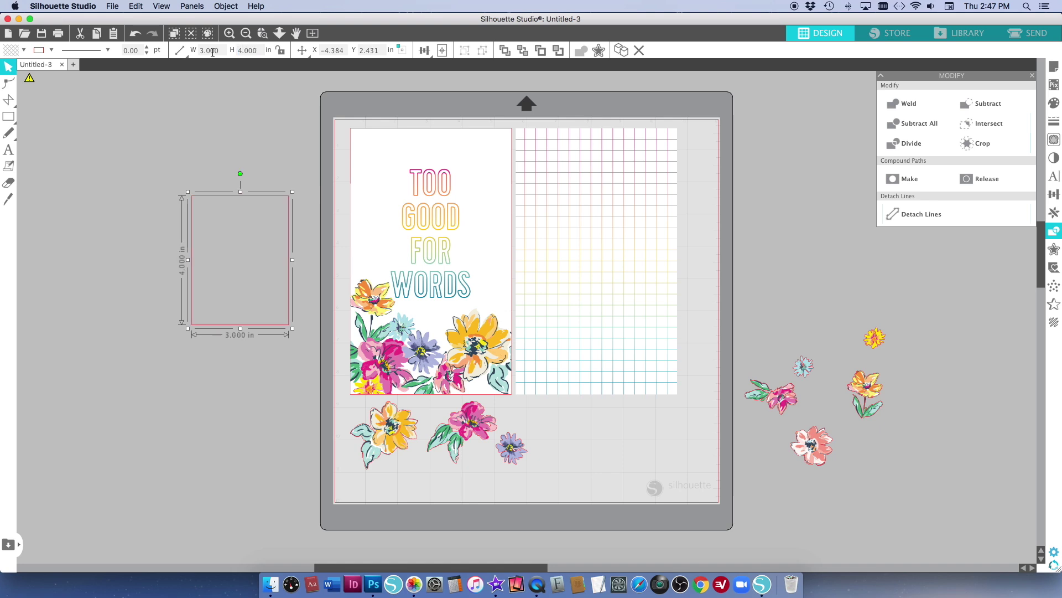
Fill the 3 by 4 in rectangle with black and move it onto the upper part of the grid card
left_click(23, 50)
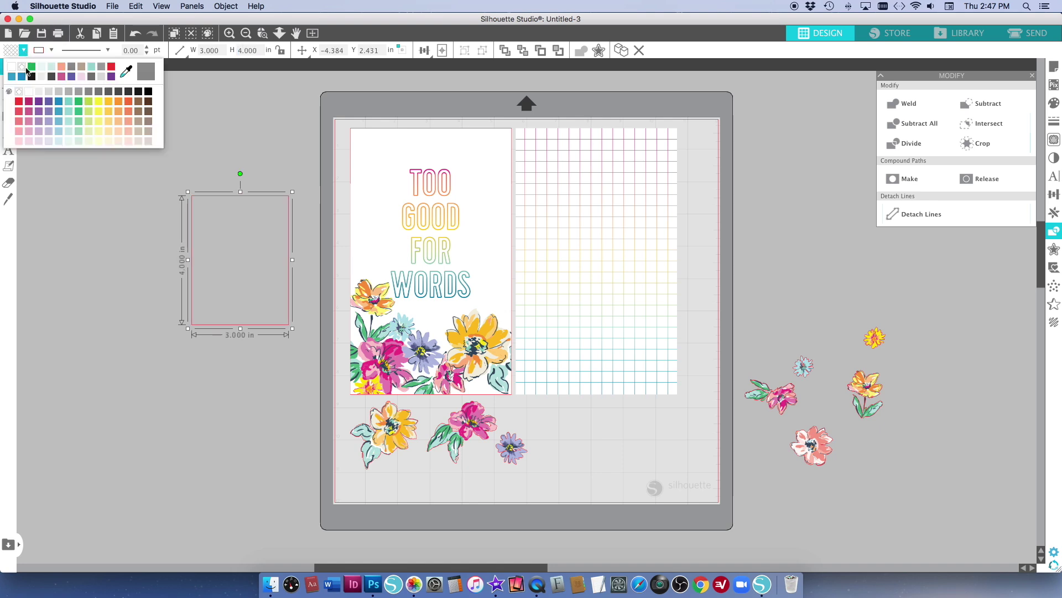
left_click(32, 77)
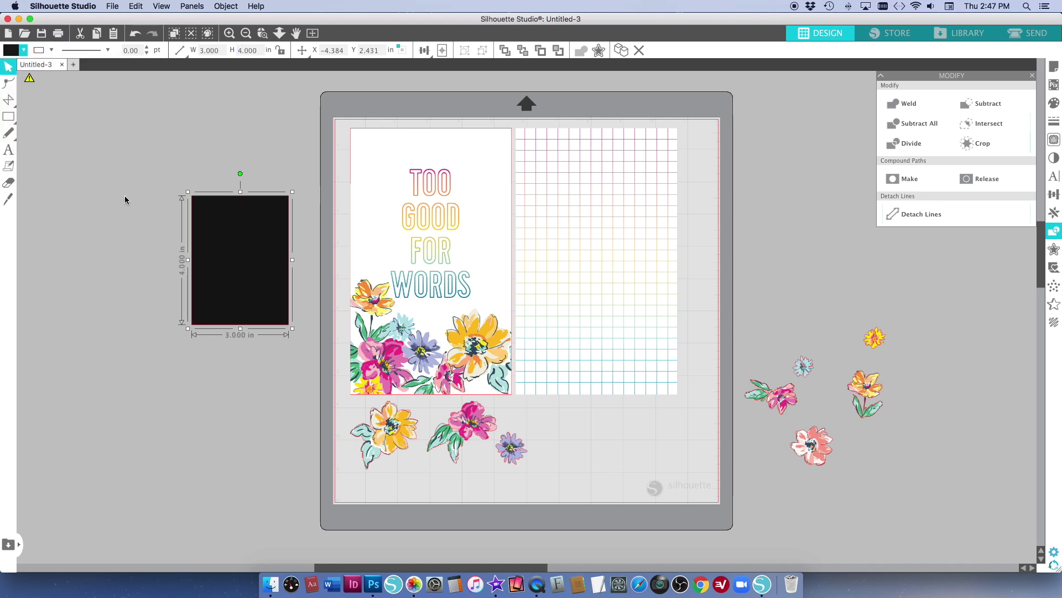
left_click_drag(251, 268, 609, 242)
key("Escape")
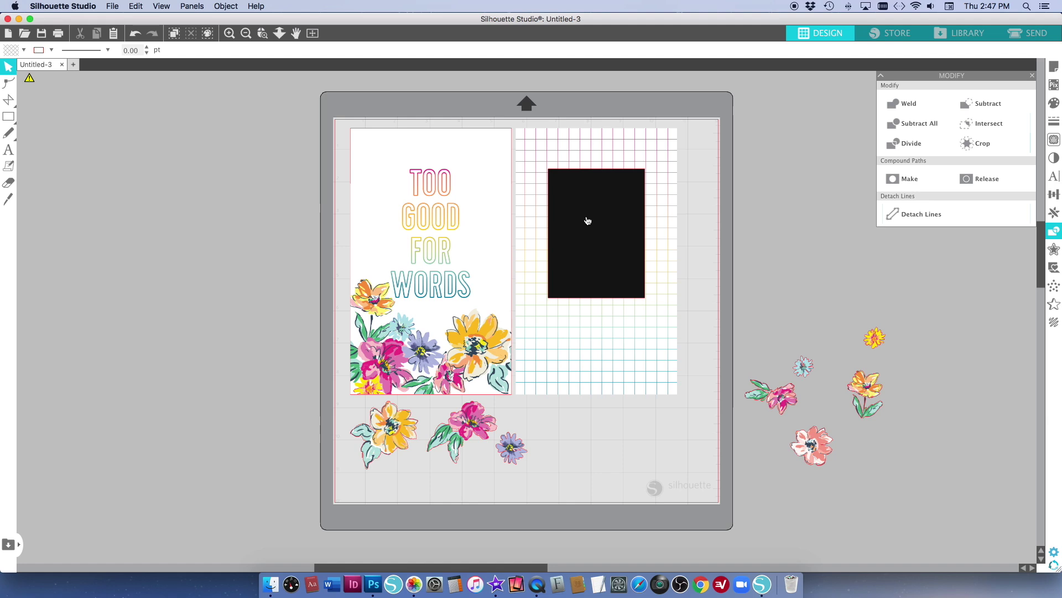
Place the large yellow flower at the black rectangle's upper edge, bring it to the front and tilt it slightly clockwise
left_click_drag(393, 436, 624, 148)
right_click(625, 148)
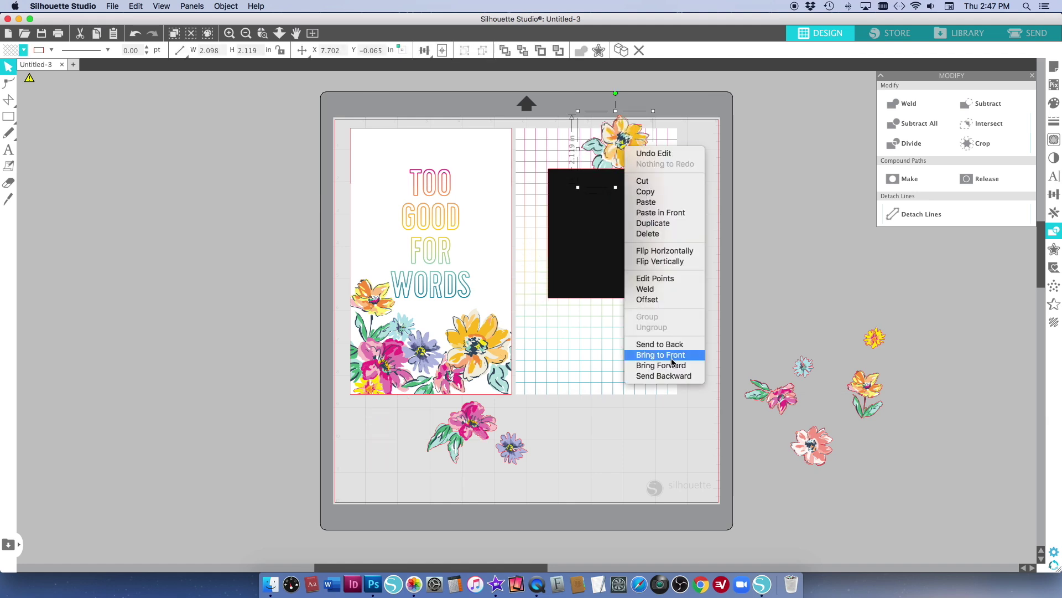
left_click(662, 356)
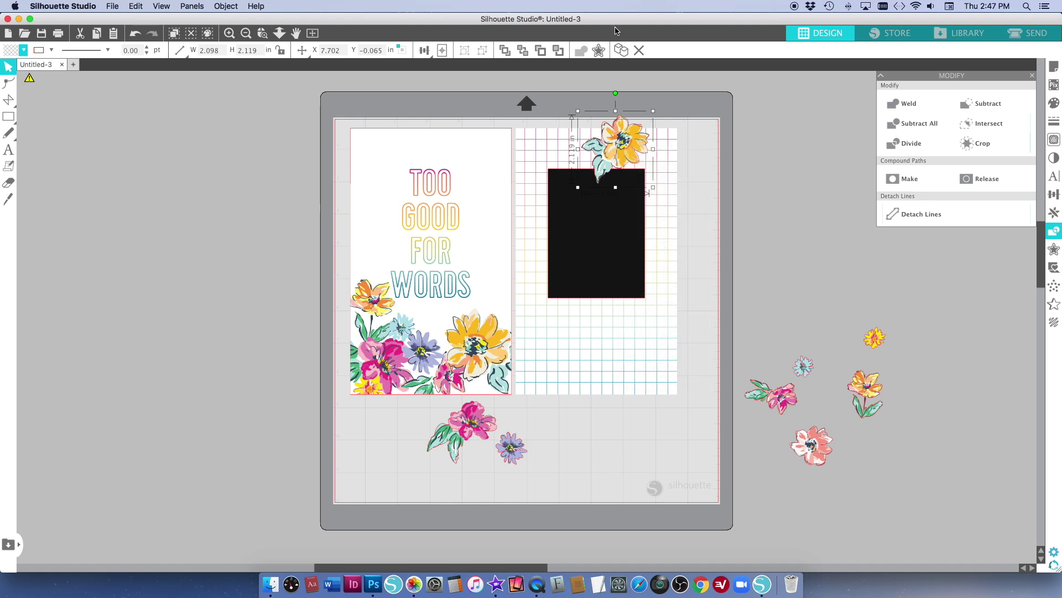
left_click_drag(616, 95, 626, 99)
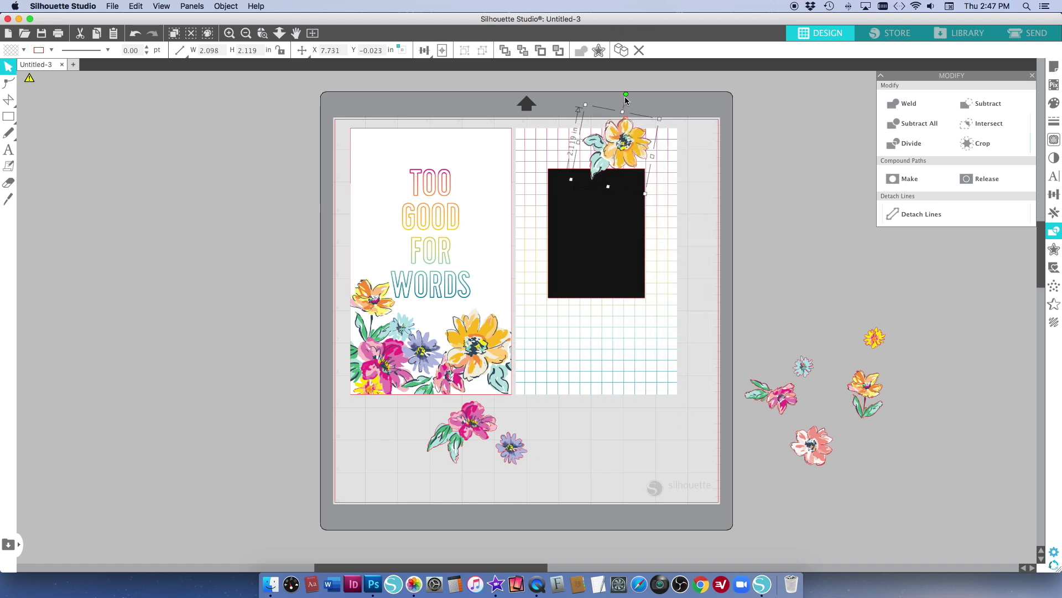
Move the large magenta flower onto the black rectangle's lower-right corner and bring it to the front
left_click_drag(468, 429, 636, 306)
right_click(645, 299)
left_click(679, 524)
Bring the purple flower and the five flowers beside the mat to the front of the stacking order
left_click_drag(487, 316, 935, 475)
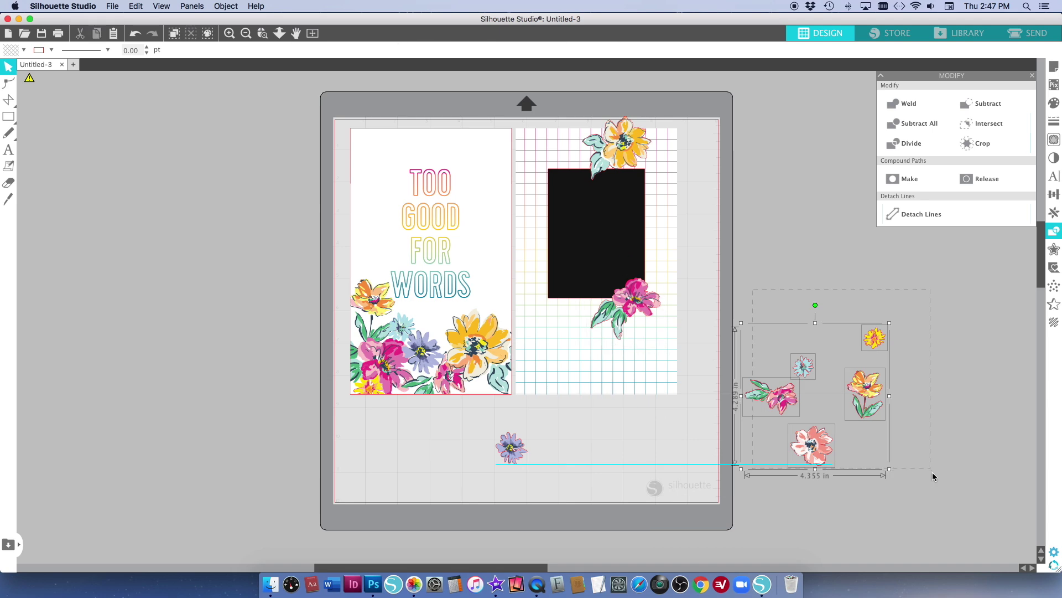
right_click(512, 447)
left_click(554, 535)
right_click(522, 448)
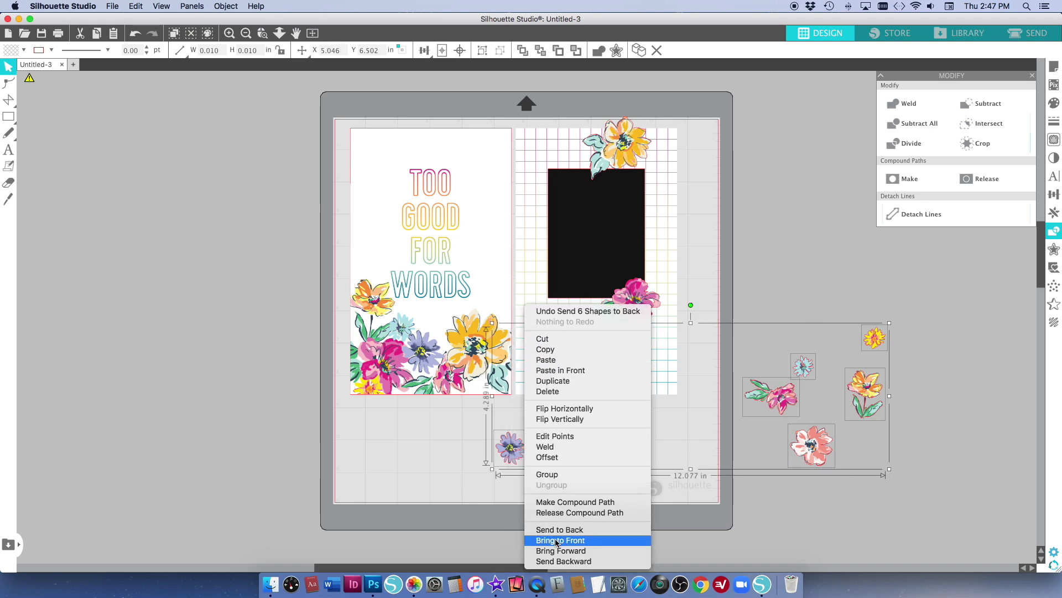
left_click(740, 462)
Place the coral flower beside the large yellow one above the black rectangle, with the yellow flower rotated so its leaves point right
left_click_drag(811, 445, 647, 163)
left_click_drag(631, 99, 617, 161)
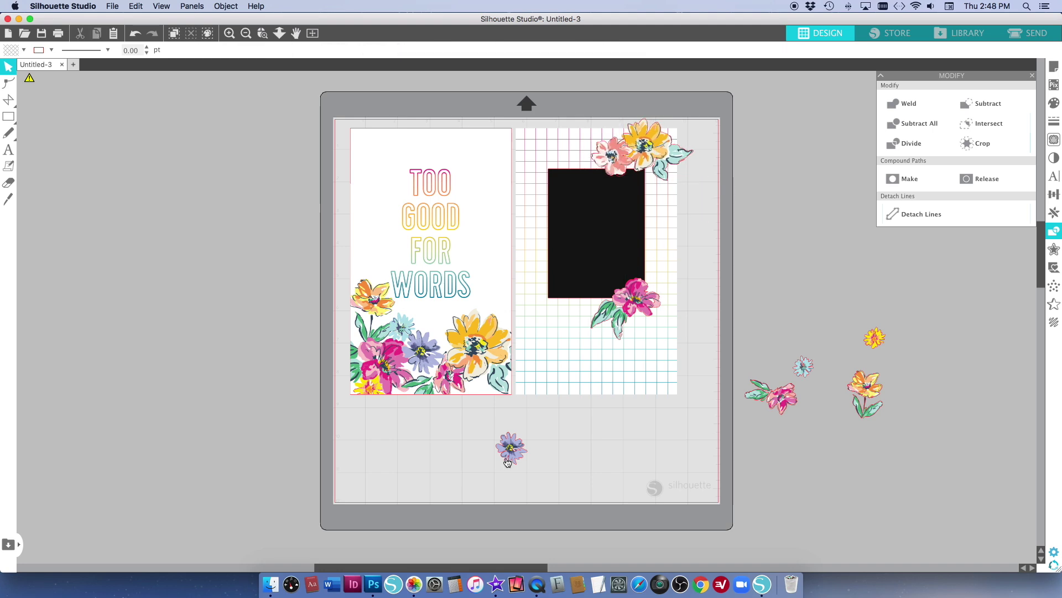
Distribute the remaining flowers around the black rectangle, with the orange one in the grid card's lower-left corner and the blue one beside TOO
left_click_drag(512, 447, 649, 323)
left_click_drag(866, 393, 533, 368)
left_click_drag(804, 365, 657, 277)
left_click_drag(433, 193, 404, 166)
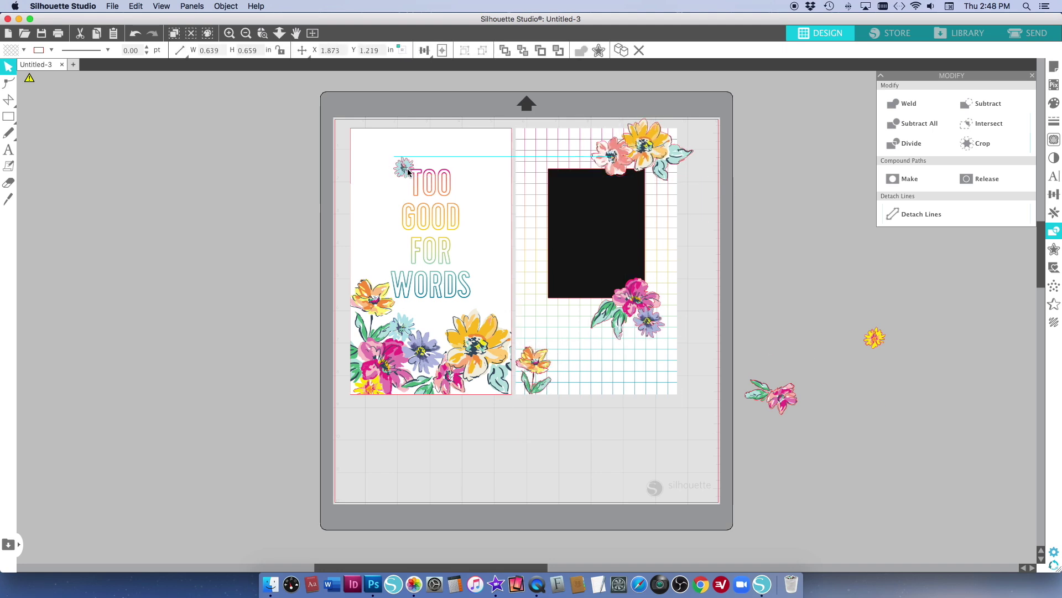
left_click_drag(772, 396, 592, 135)
left_click_drag(881, 339, 582, 303)
left_click(754, 318)
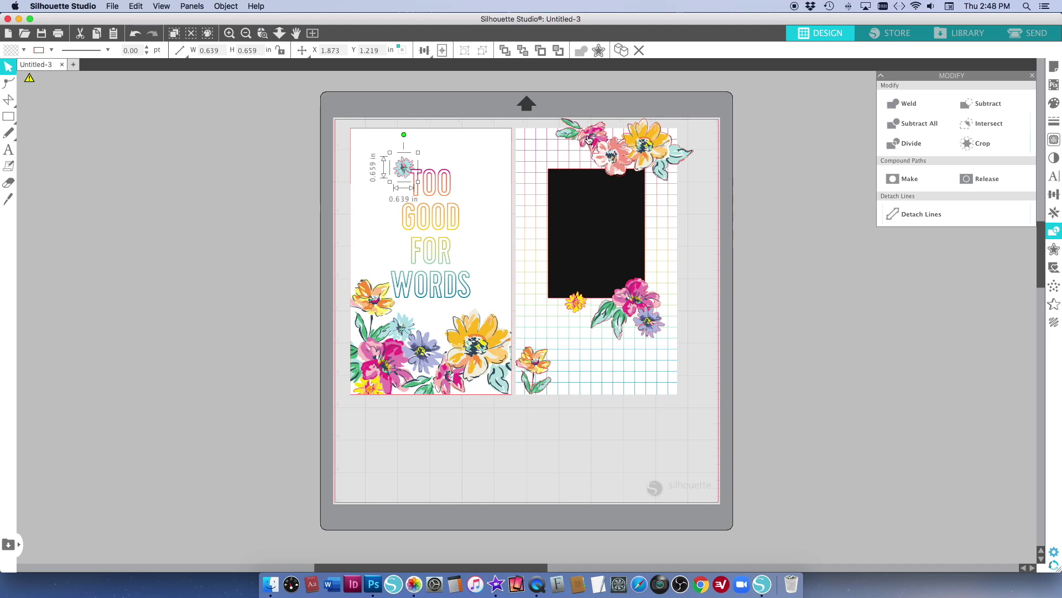
Select and copy the blue flower and all the flowers around the black rectangle, leaving out the orange flower with the stem
left_click(586, 128, "shift")
left_click(654, 149, "shift")
left_click(573, 314, "shift")
left_click(660, 331, "shift")
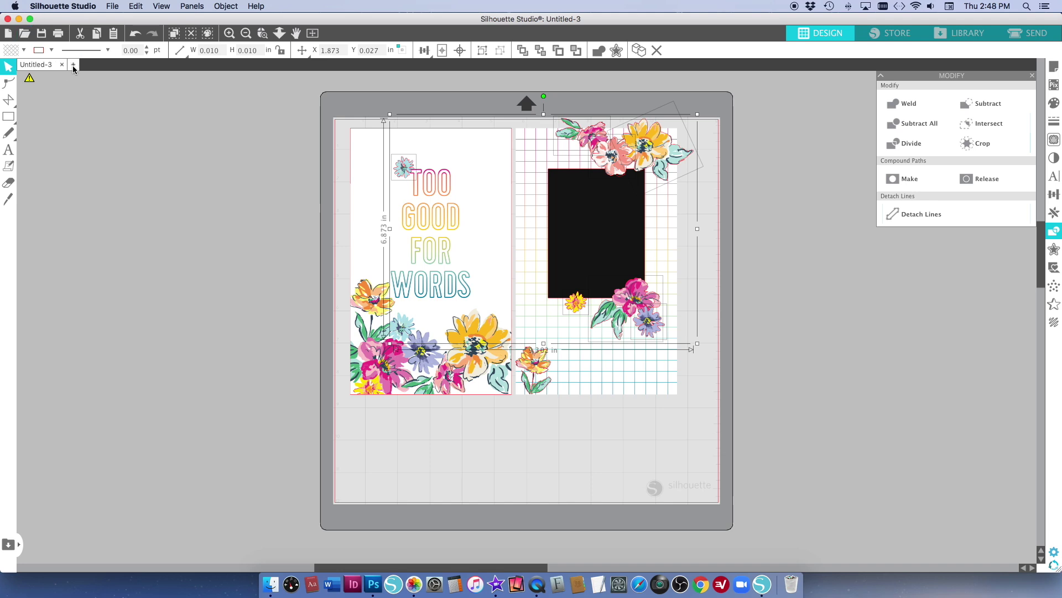
Create a new document with A4 media size and registration marks turned on
left_click(73, 65)
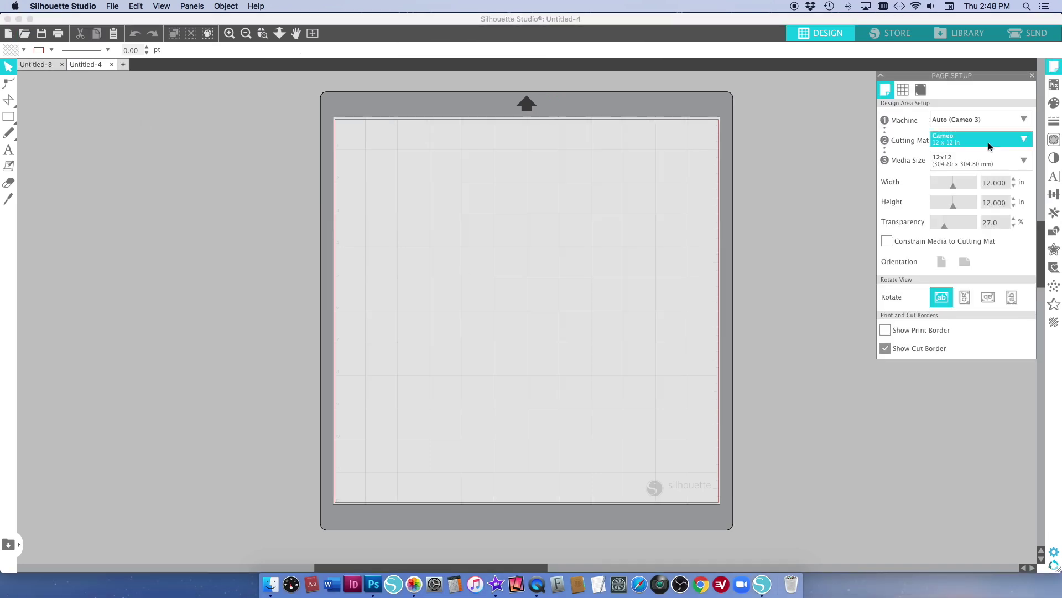
left_click(963, 160)
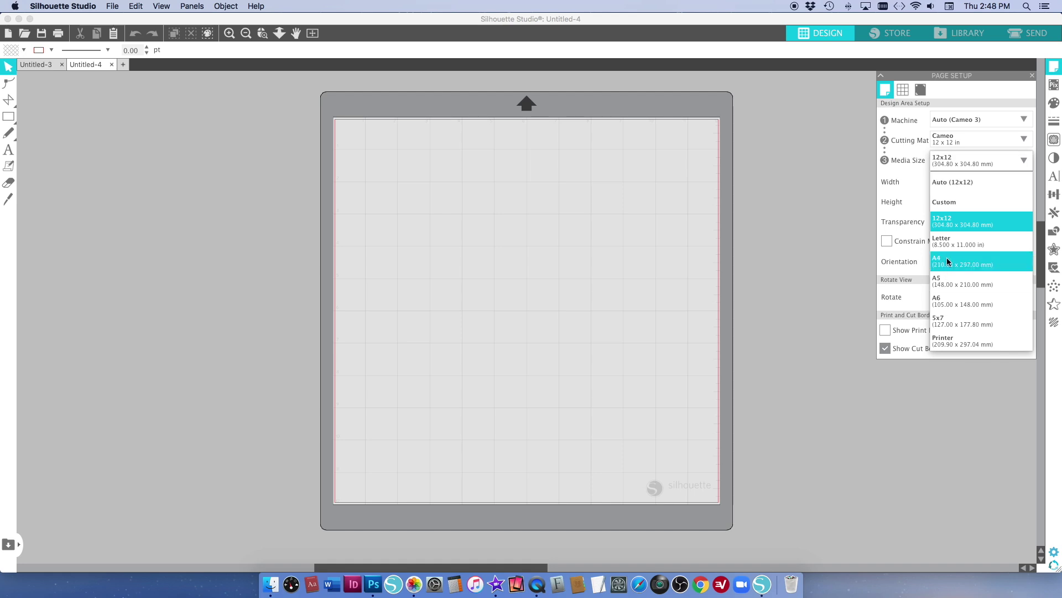
left_click(949, 263)
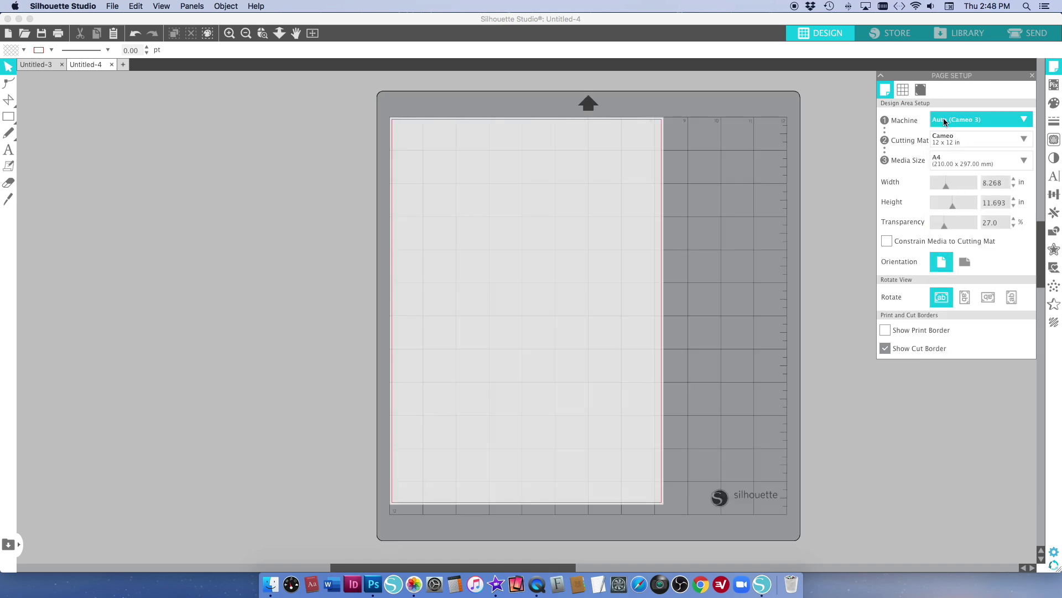
left_click(921, 90)
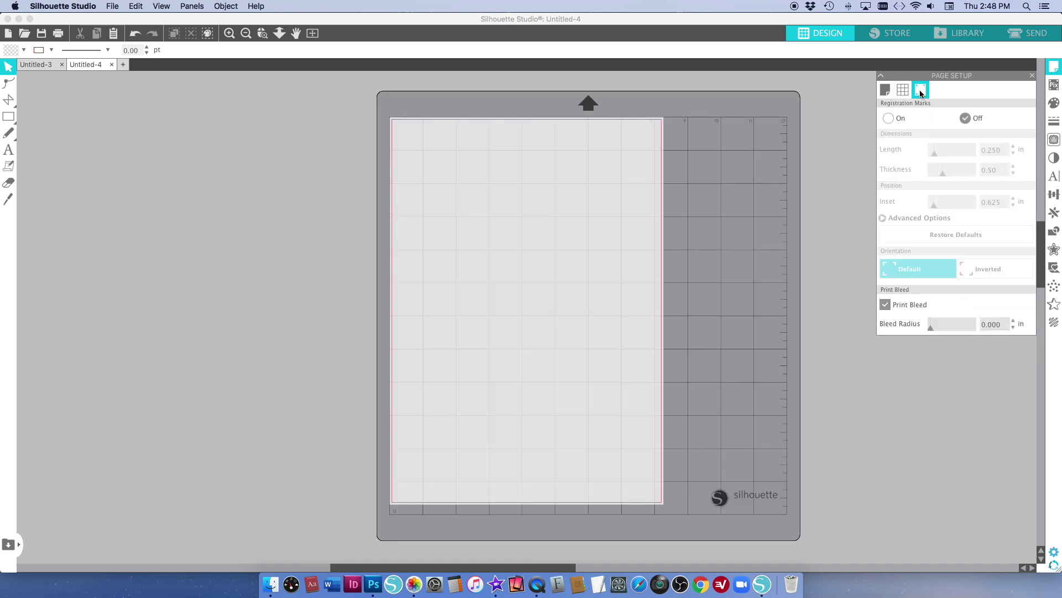
left_click(888, 118)
Paste the flowers and line up the blue, large yellow, coral and small leafy pink ones along the cut area's upper edge
key("super+v")
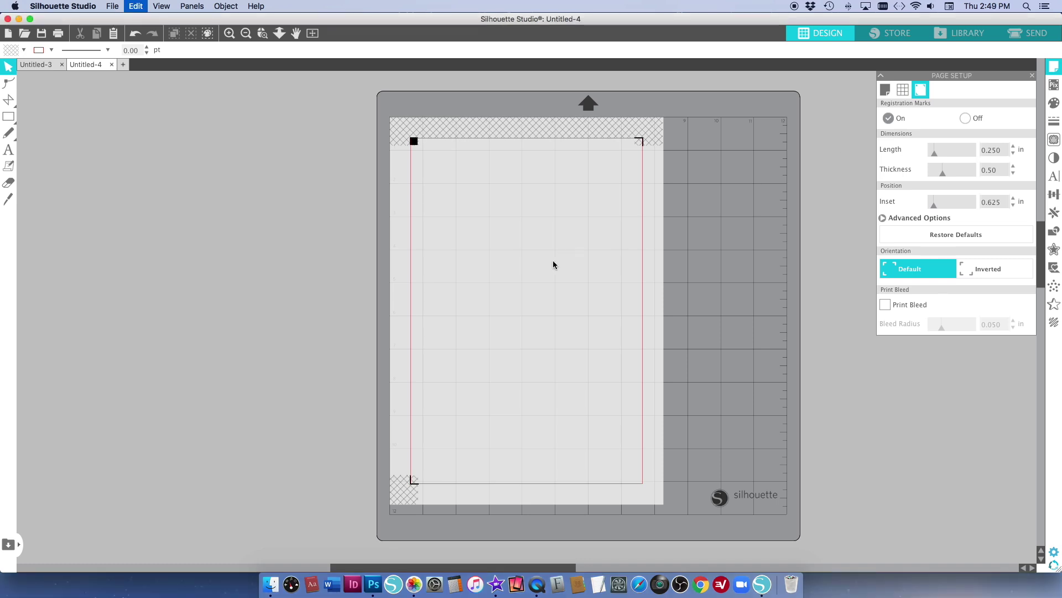
left_click(797, 286)
left_click_drag(463, 169, 427, 165)
left_click(636, 163)
left_click_drag(713, 161, 472, 187)
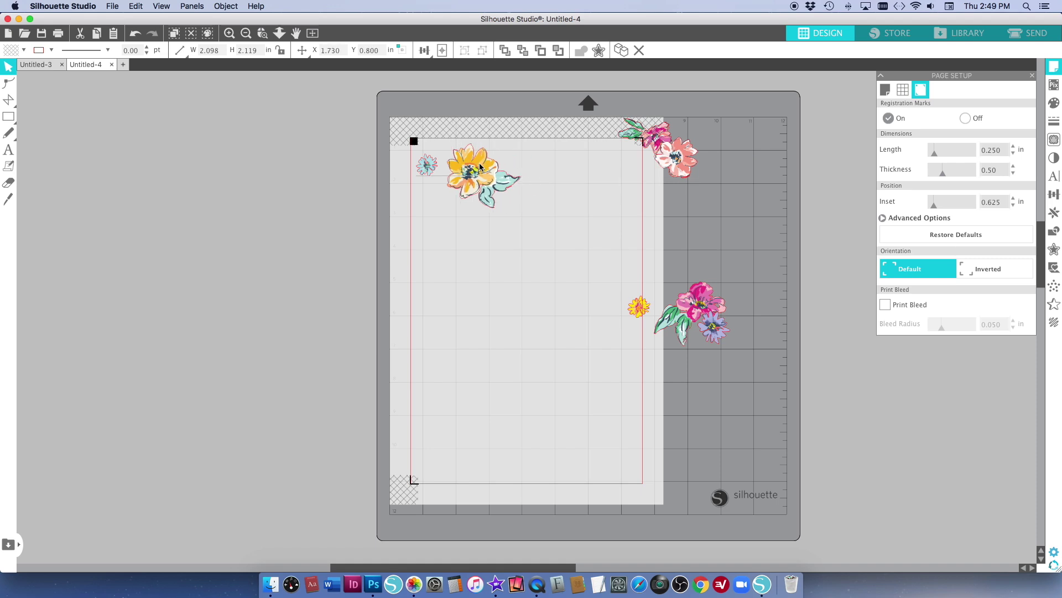
left_click_drag(681, 148, 551, 160)
left_click_drag(667, 145, 618, 186)
Move the small yellow, large magenta and purple flowers into a second row below the first inside the cut area
left_click_drag(639, 306, 433, 207)
left_click(608, 268)
left_click_drag(704, 310, 466, 233)
left_click(735, 336)
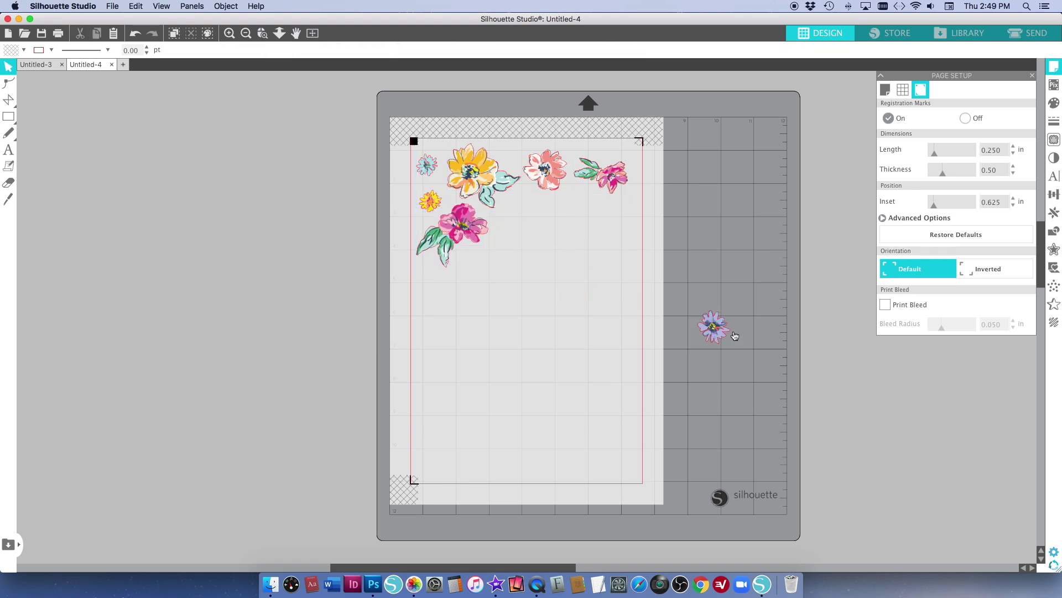
left_click_drag(715, 327, 524, 208)
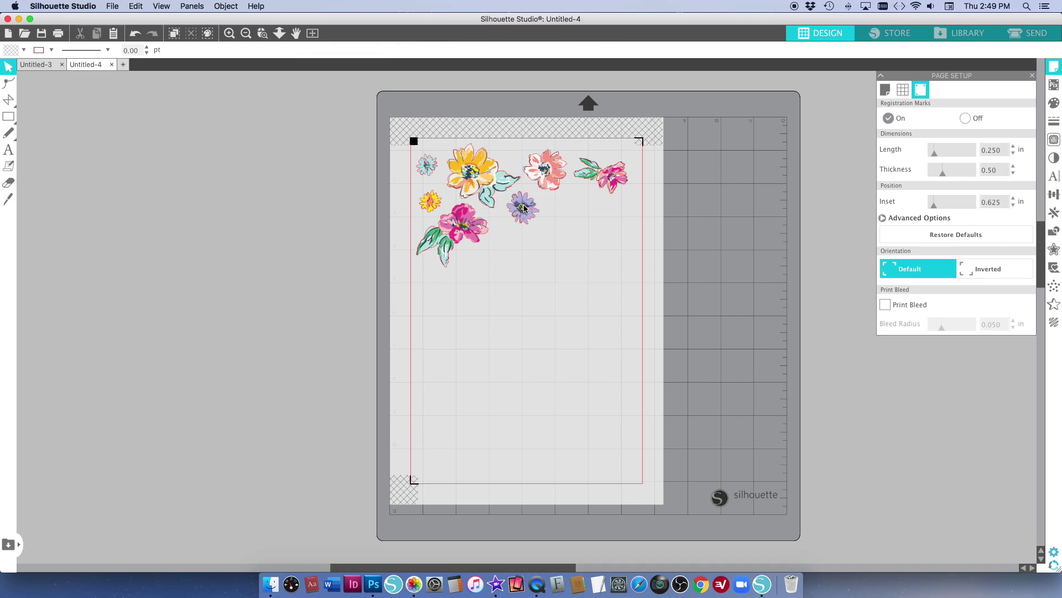